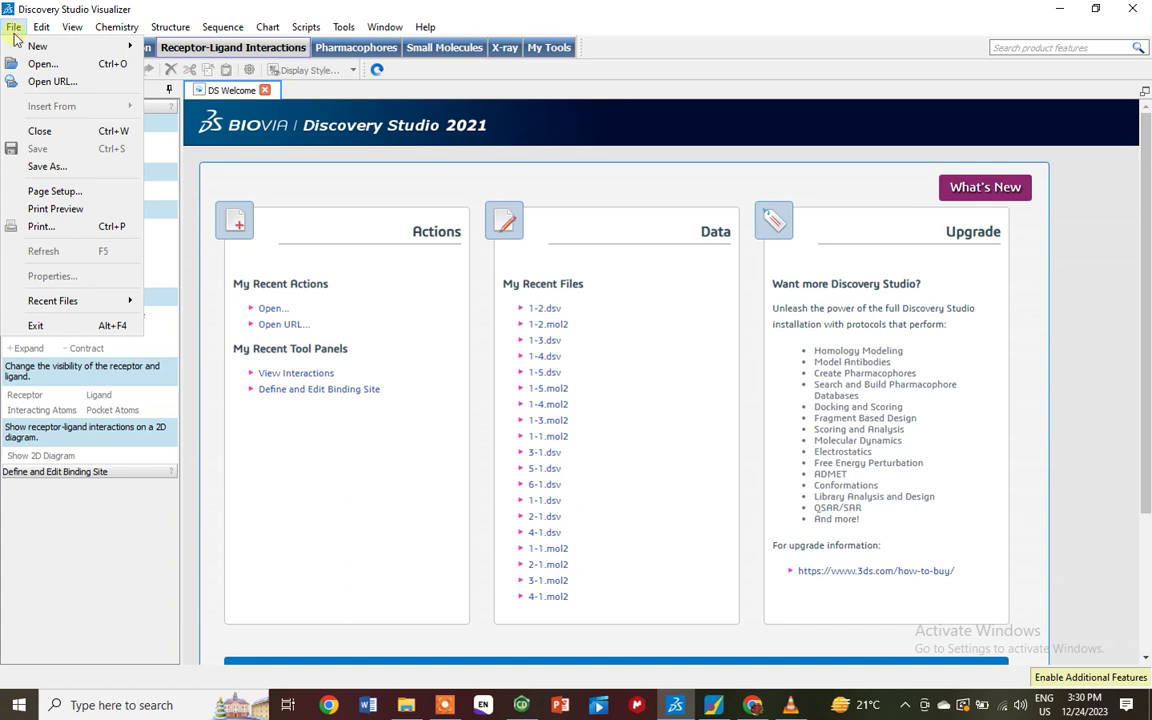
Open the docked complexes 1-1.mol2 through 1-5.mol2 from the Downloads folder, leaving out the C1 image and the moe folder
{"action": "left_click", "coordinate": [27, 68]}
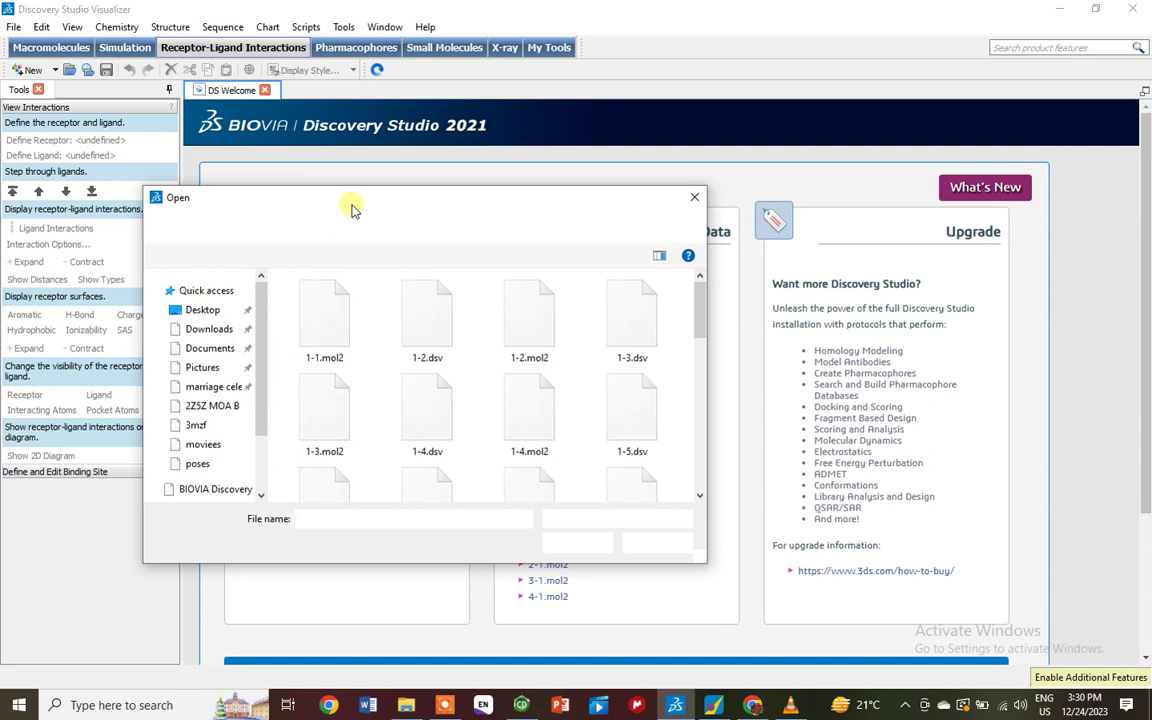
{"action": "scroll", "coordinate": [226, 330], "scroll_direction": "down", "scroll_amount": 2}
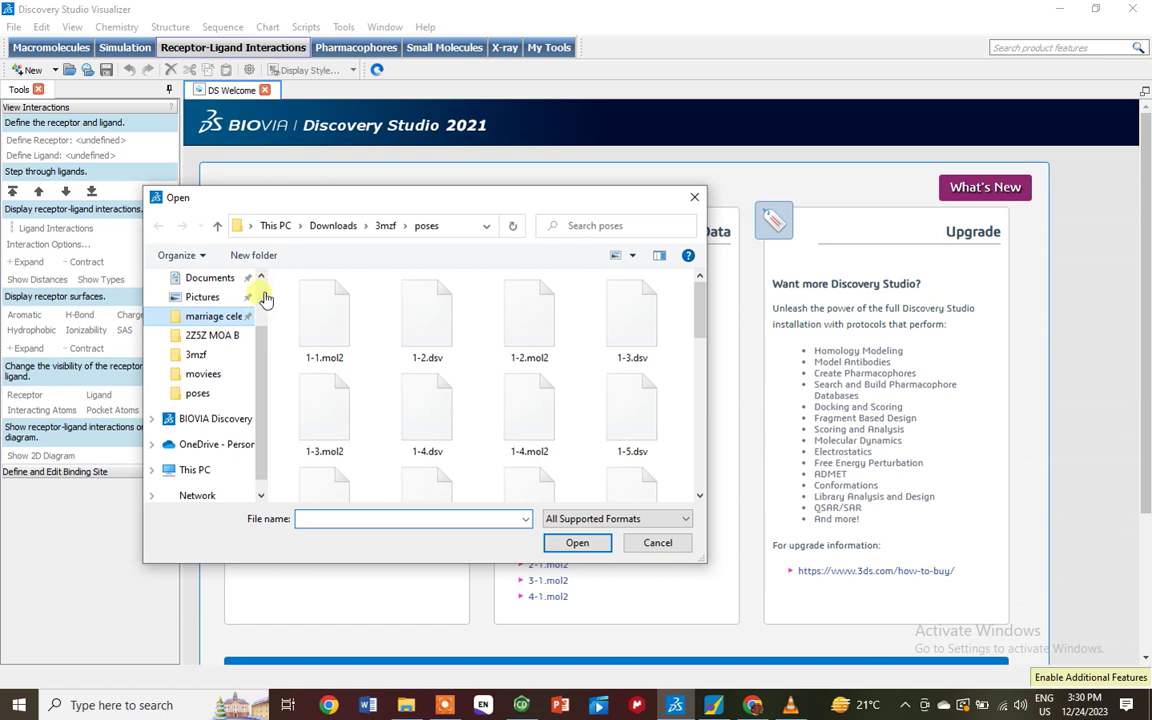
{"action": "scroll", "coordinate": [265, 300], "scroll_direction": "down", "scroll_amount": 3}
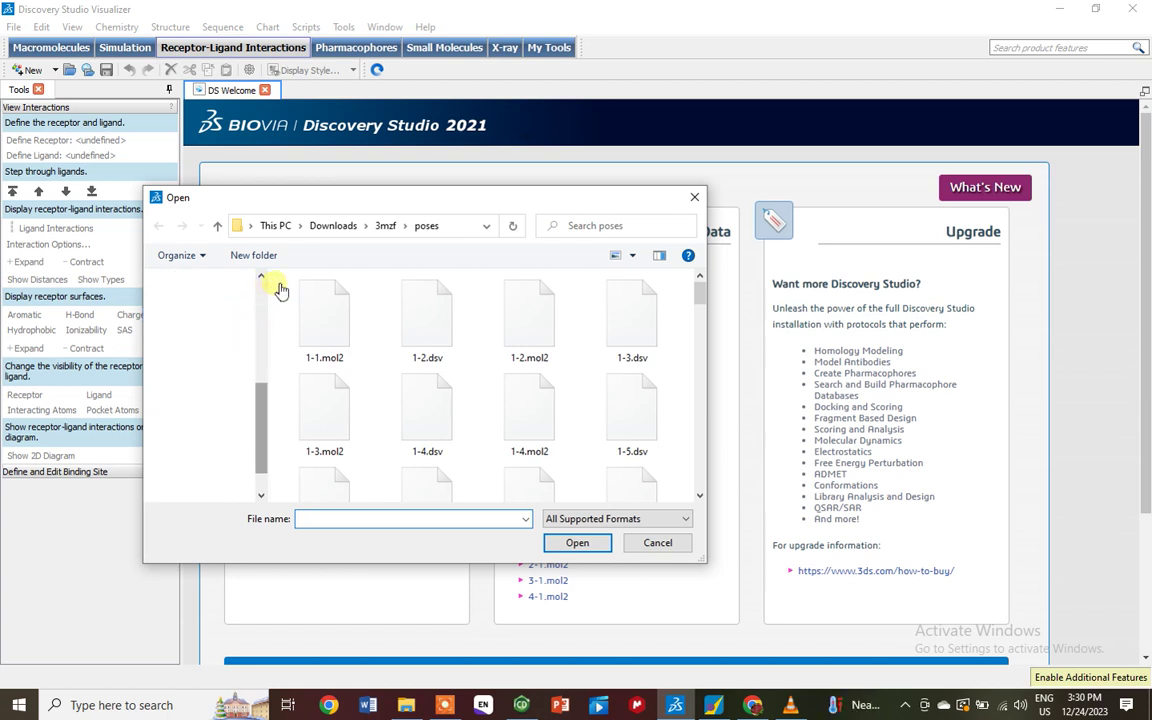
{"action": "scroll", "coordinate": [281, 289], "scroll_direction": "up", "scroll_amount": 5}
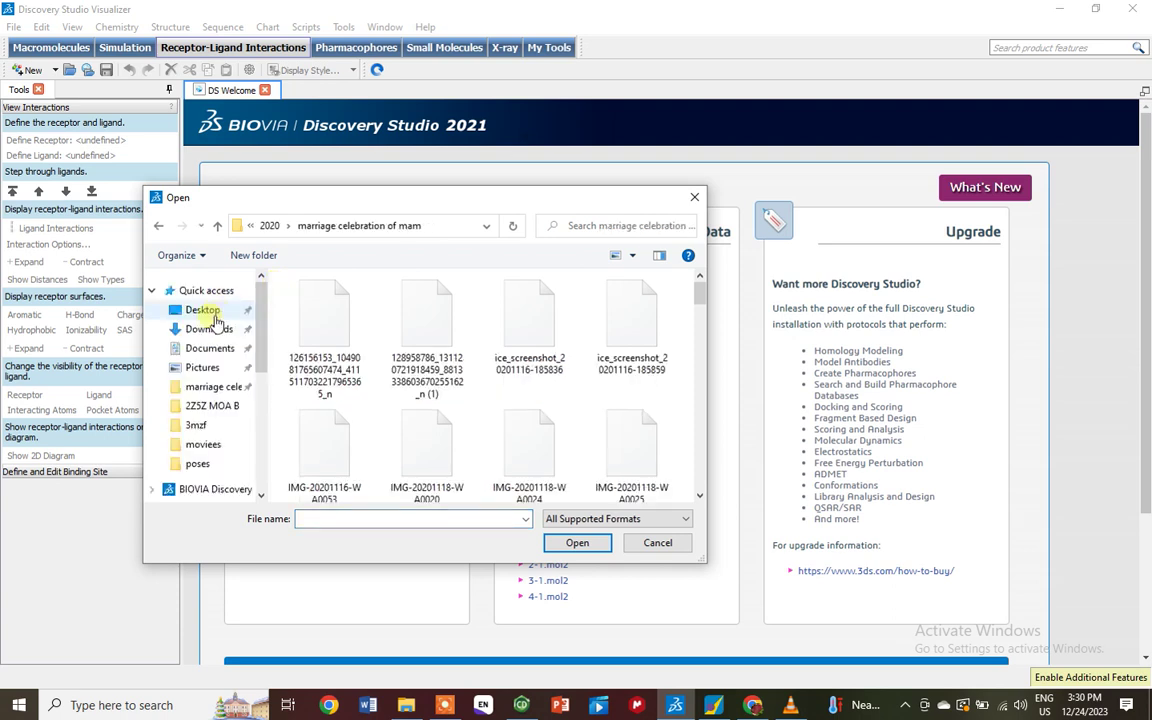
{"action": "left_click", "coordinate": [209, 330]}
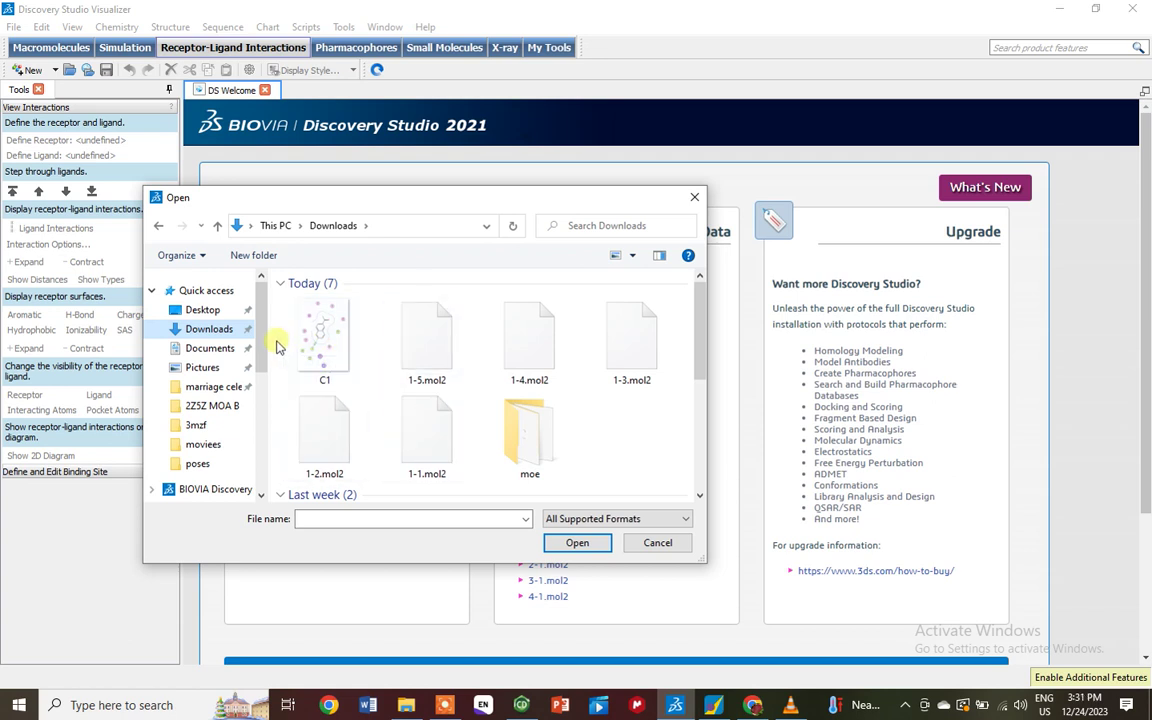
{"action": "left_click_drag", "start_coordinate": [281, 340], "coordinate": [630, 452]}
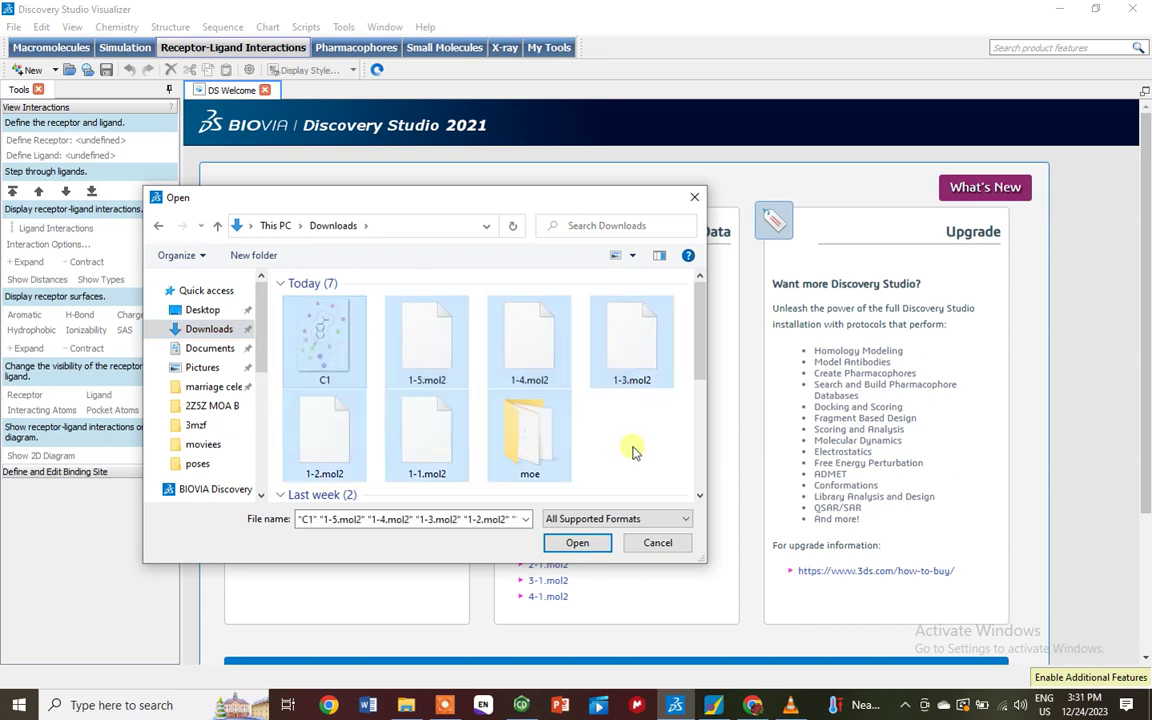
{"action": "left_click", "coordinate": [326, 335], "text": "ctrl"}
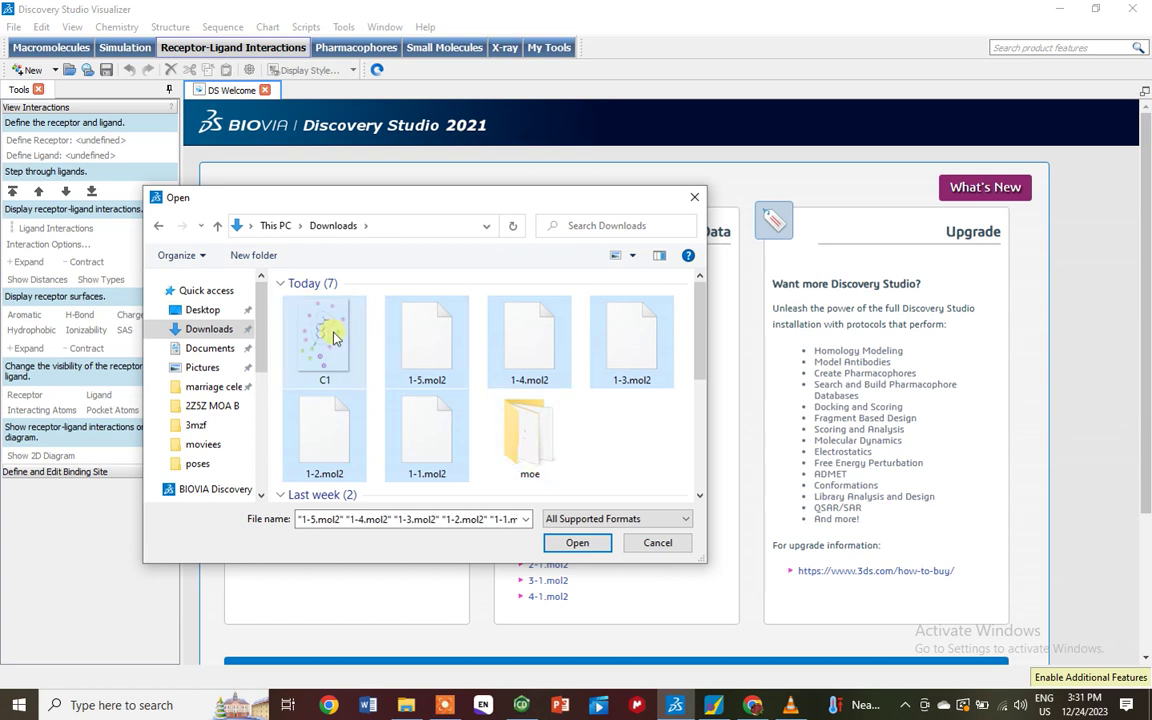
{"action": "left_click", "coordinate": [580, 542]}
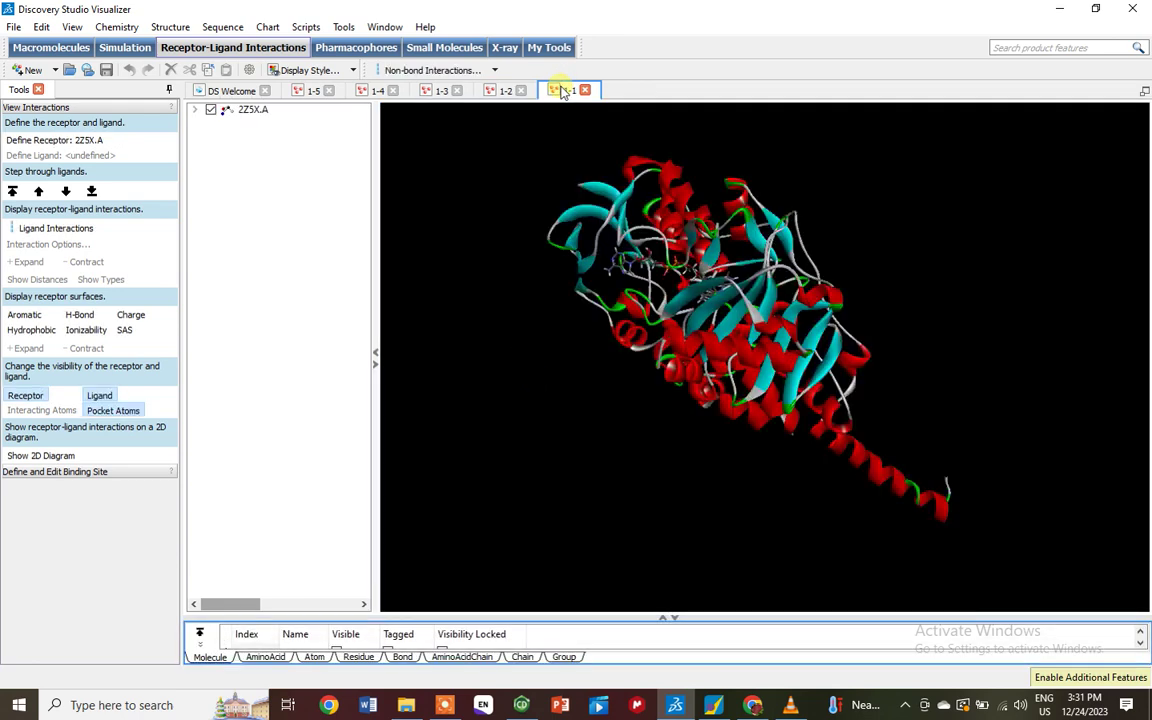
Delete the cofactor FAD600 from the second A chain of 2Z5X.A in the 1-1 complex
{"action": "left_click", "coordinate": [195, 109]}
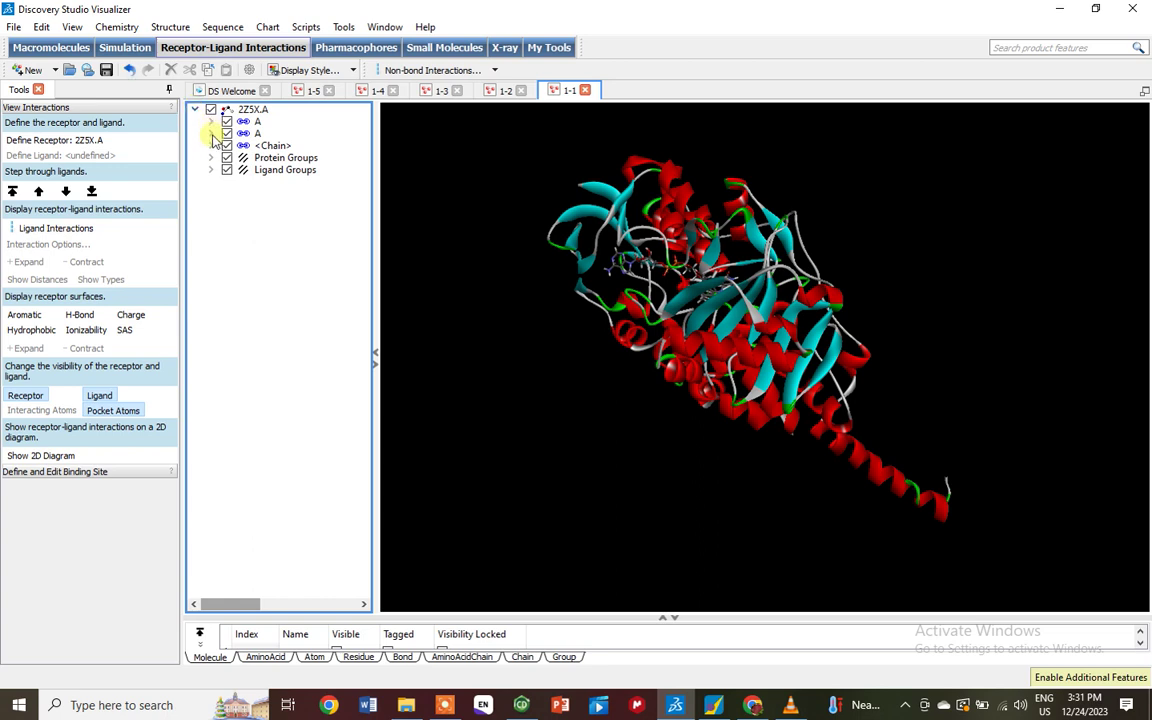
{"action": "left_click", "coordinate": [211, 133]}
{"action": "left_click", "coordinate": [265, 145]}
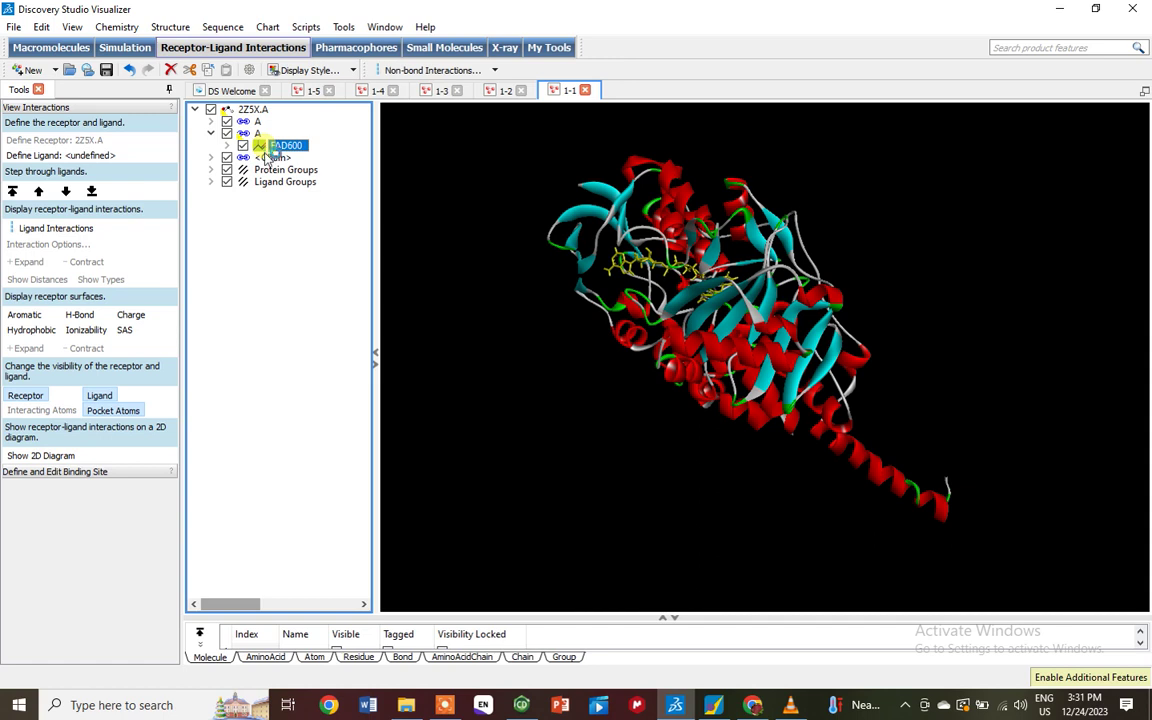
{"action": "key", "text": "Delete"}
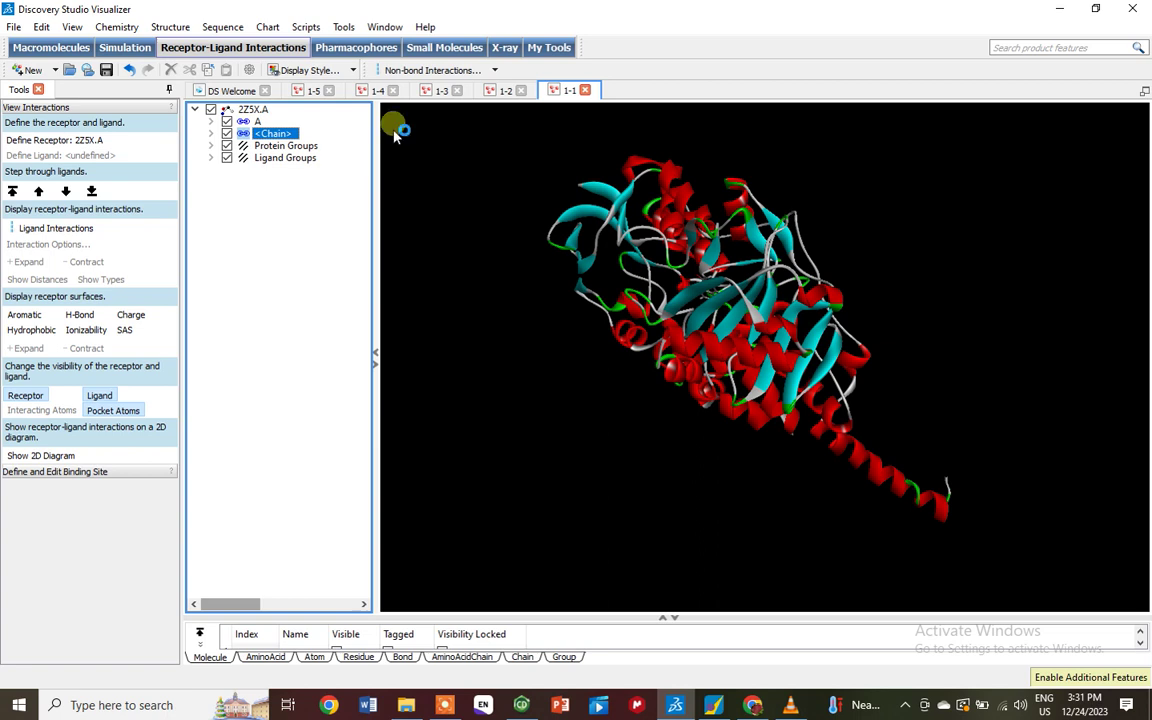
Display the ligand's non-bond interactions in the 1-1 complex and turn off Show Intramolecular in the interaction options
{"action": "left_click", "coordinate": [497, 70]}
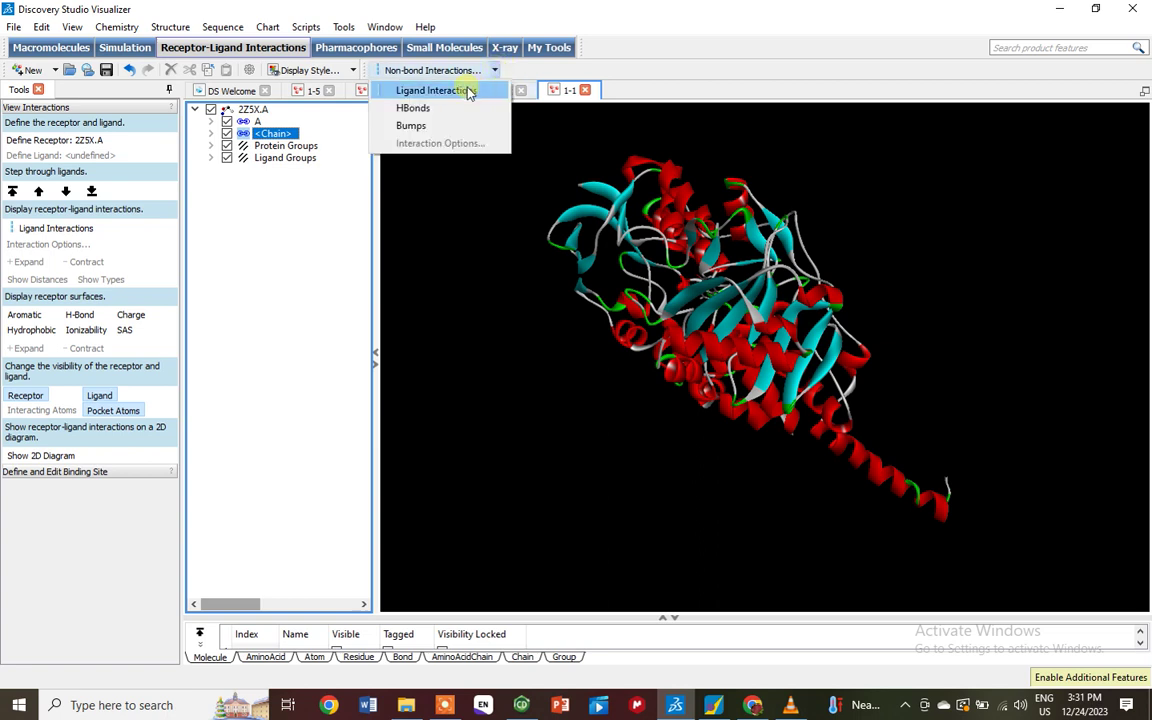
{"action": "left_click", "coordinate": [468, 91]}
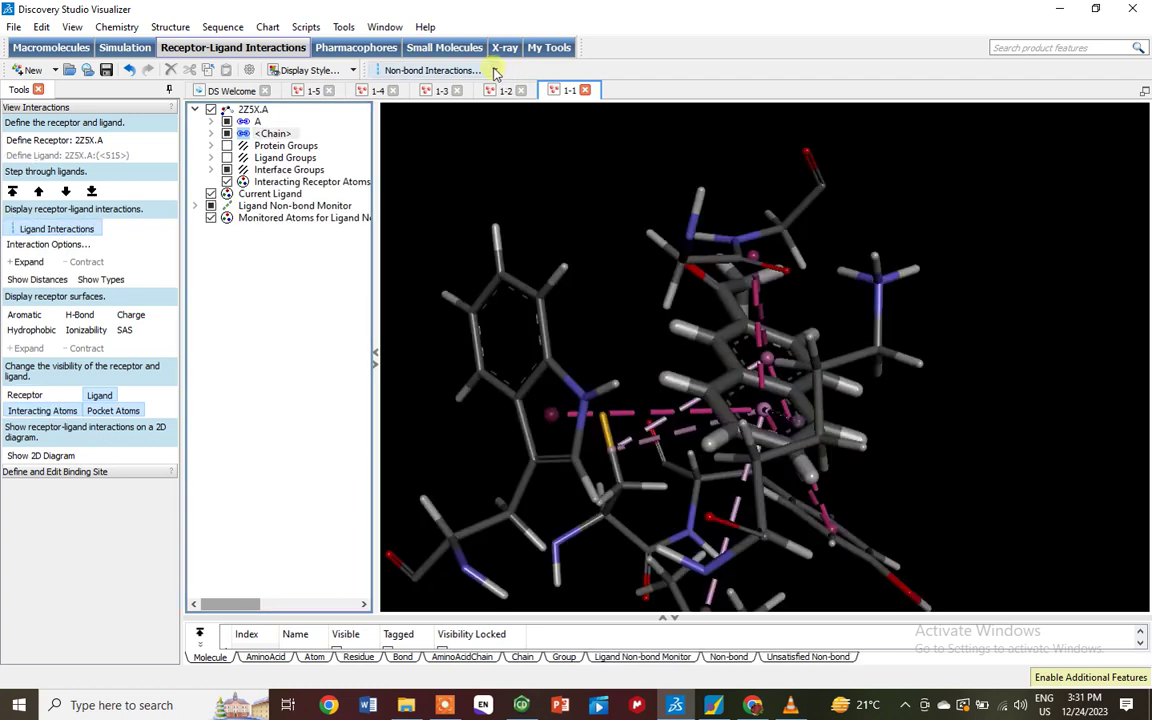
{"action": "left_click", "coordinate": [494, 70]}
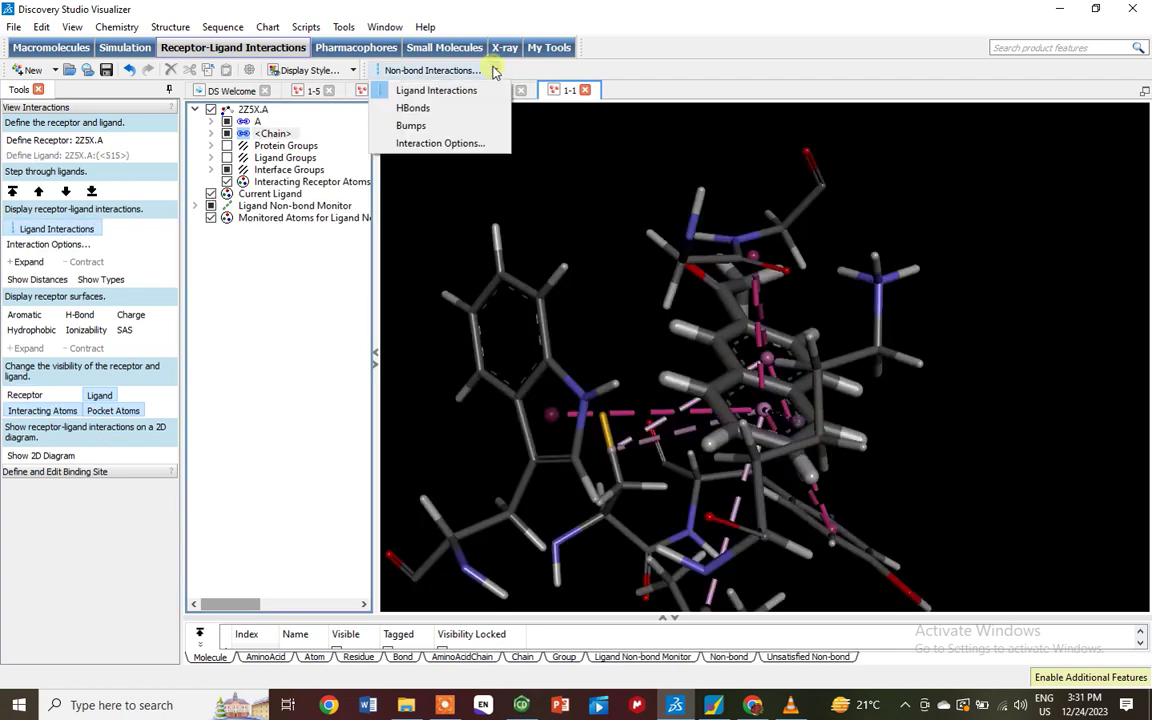
{"action": "left_click", "coordinate": [459, 145]}
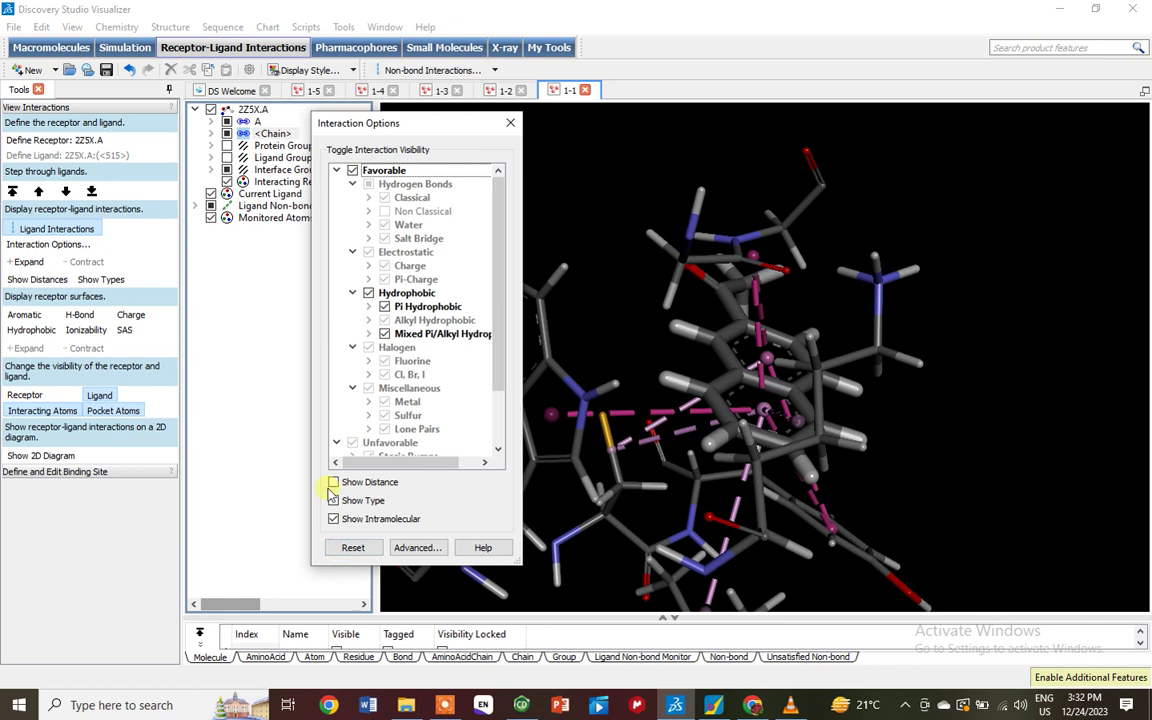
{"action": "left_click", "coordinate": [333, 519]}
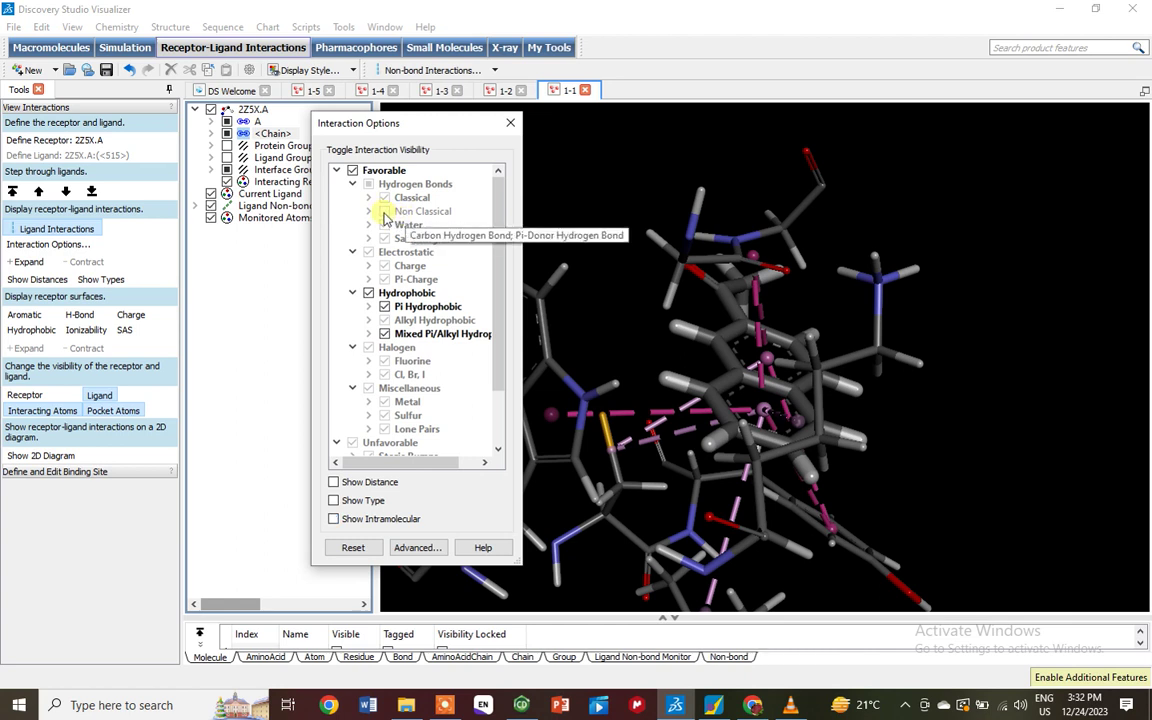
{"action": "left_click", "coordinate": [511, 123]}
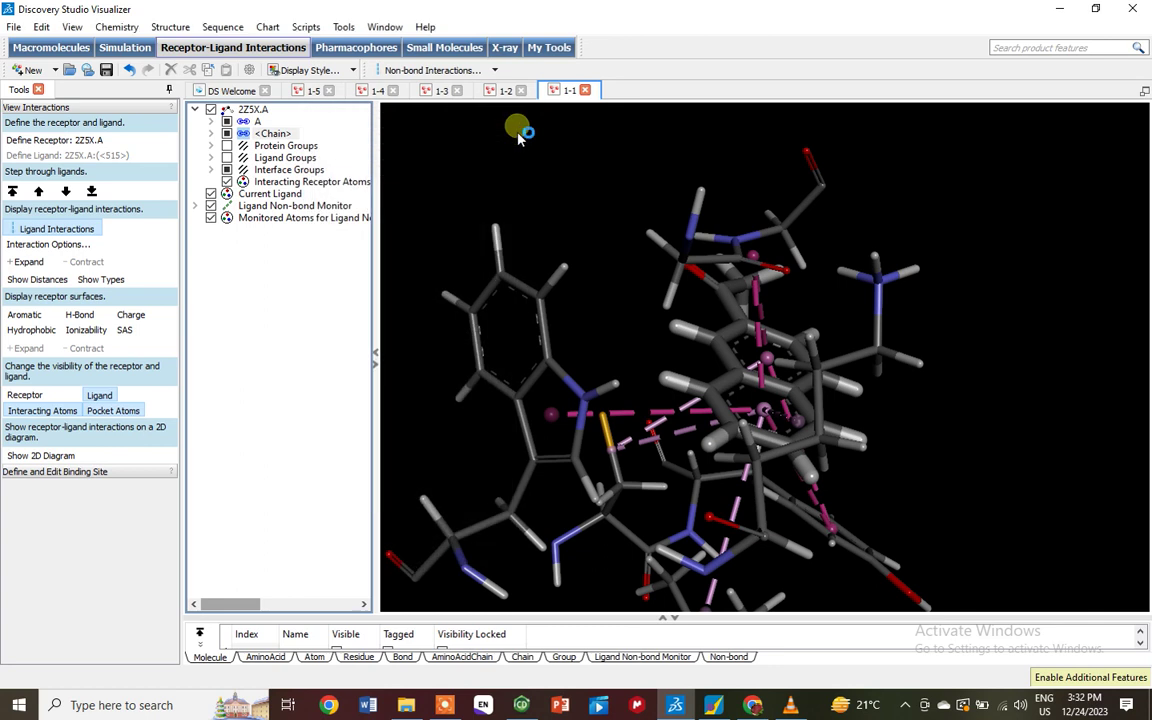
Apply the forcefield to the 1-1 complex and set the background colour of the 3D view to white (#ffffff)
{"action": "right_click", "coordinate": [577, 200]}
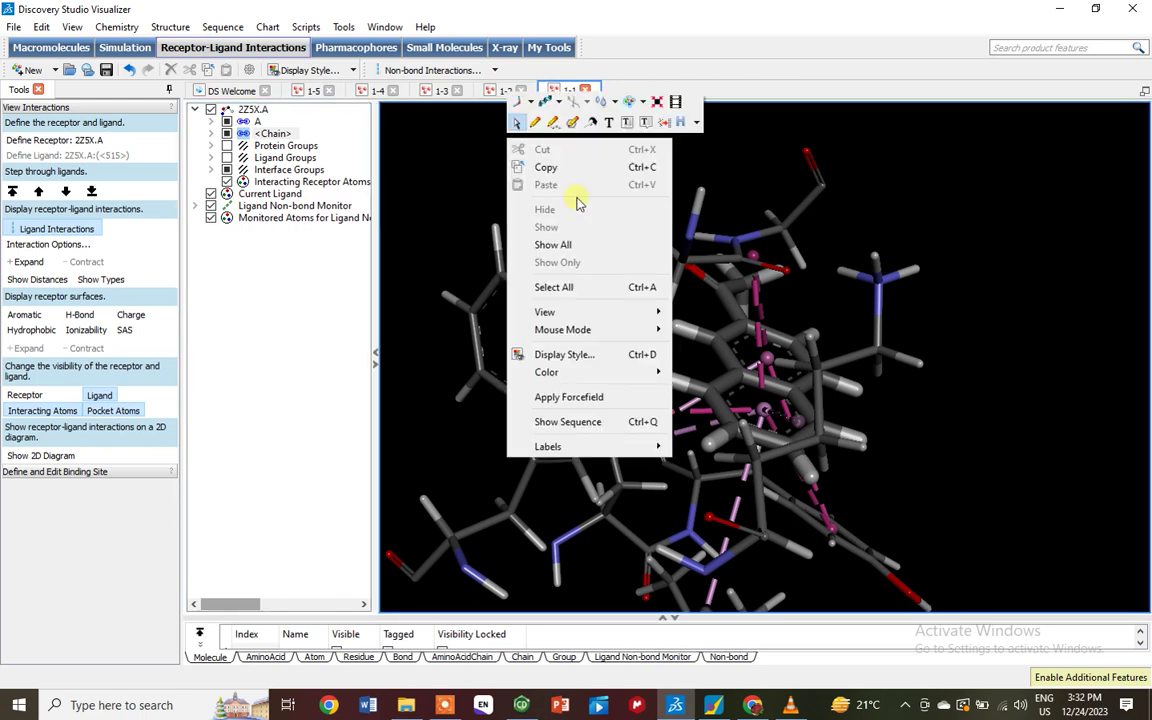
{"action": "left_click", "coordinate": [598, 397]}
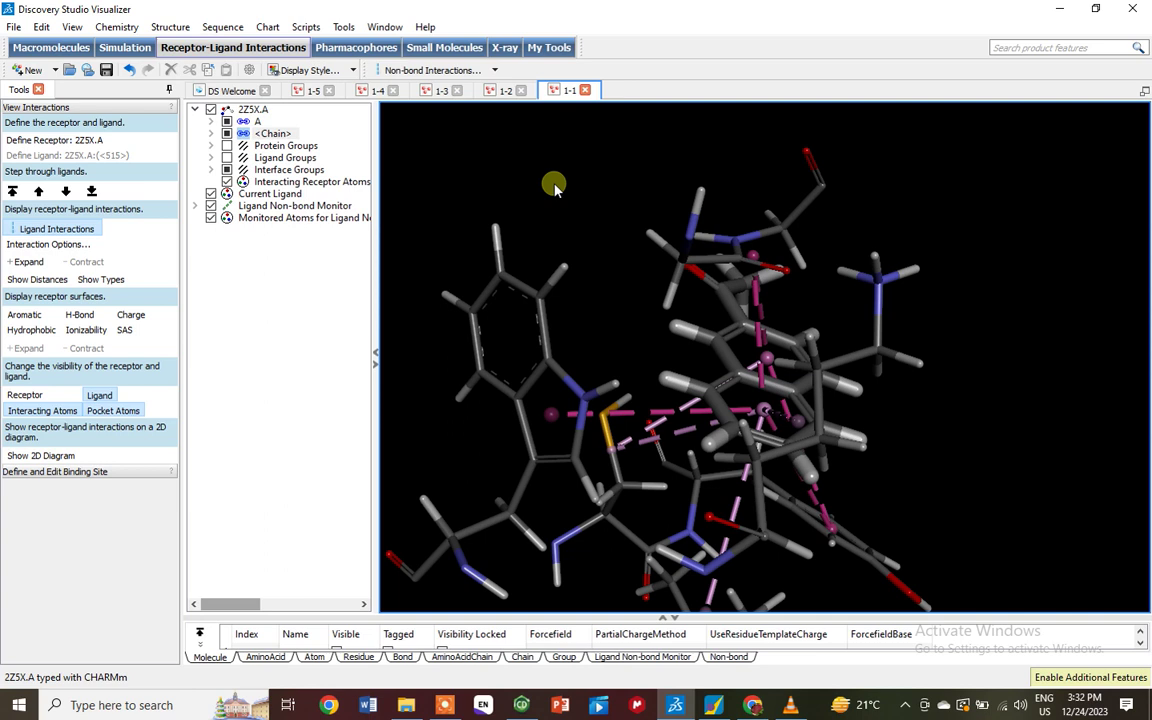
{"action": "right_click", "coordinate": [505, 153]}
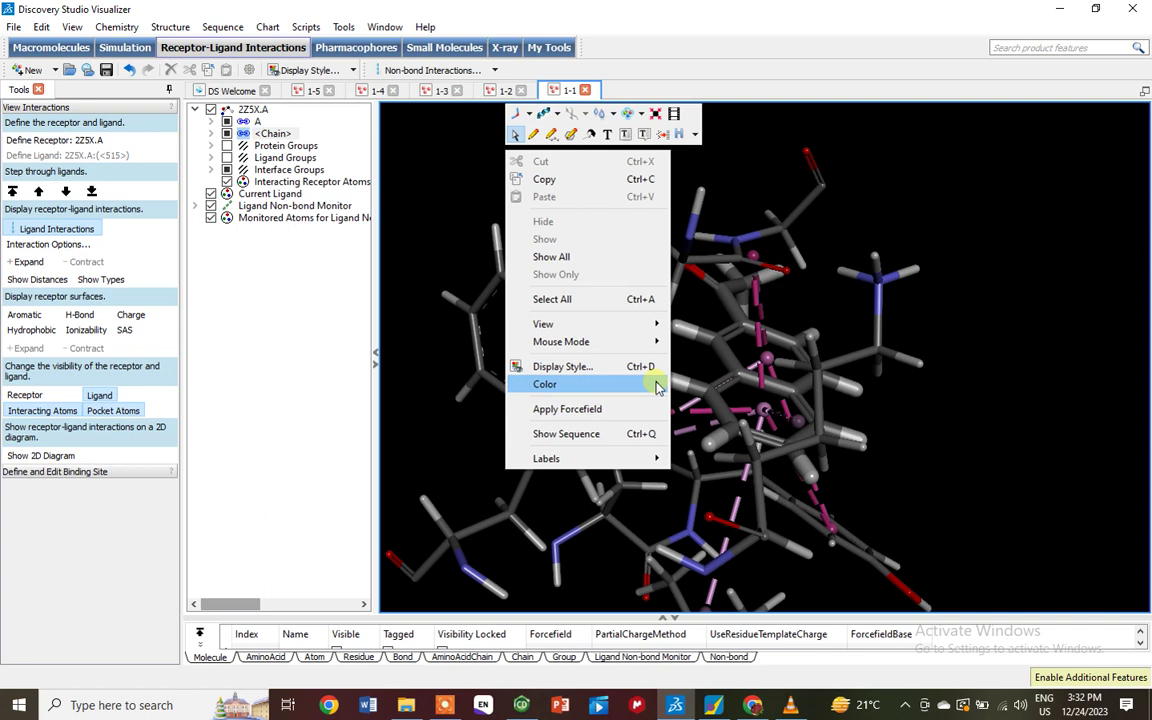
{"action": "mouse_move", "coordinate": [659, 387]}
{"action": "left_click", "coordinate": [707, 478]}
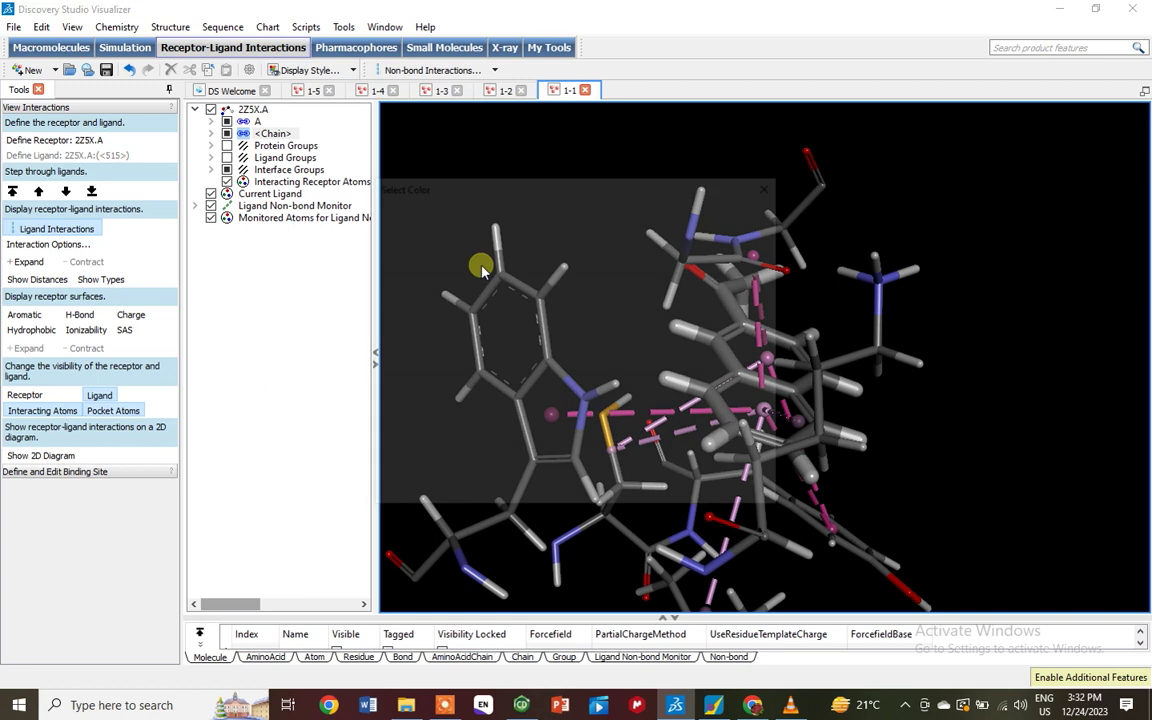
{"action": "left_click", "coordinate": [544, 327]}
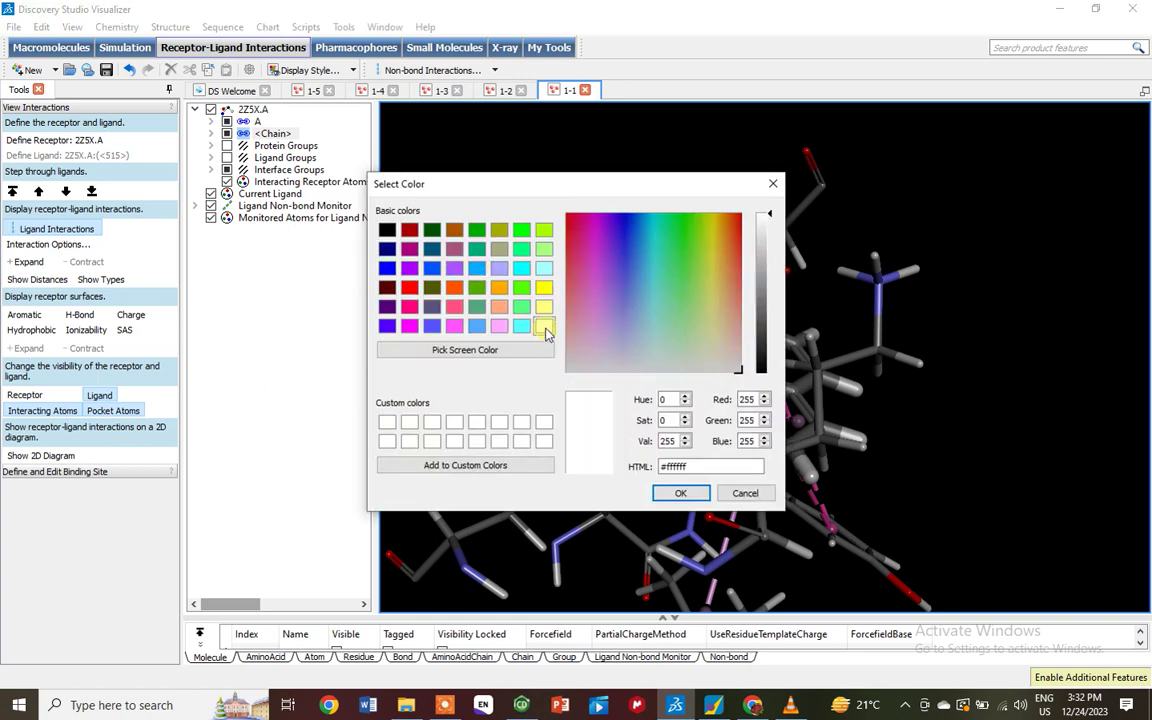
{"action": "left_click", "coordinate": [677, 492]}
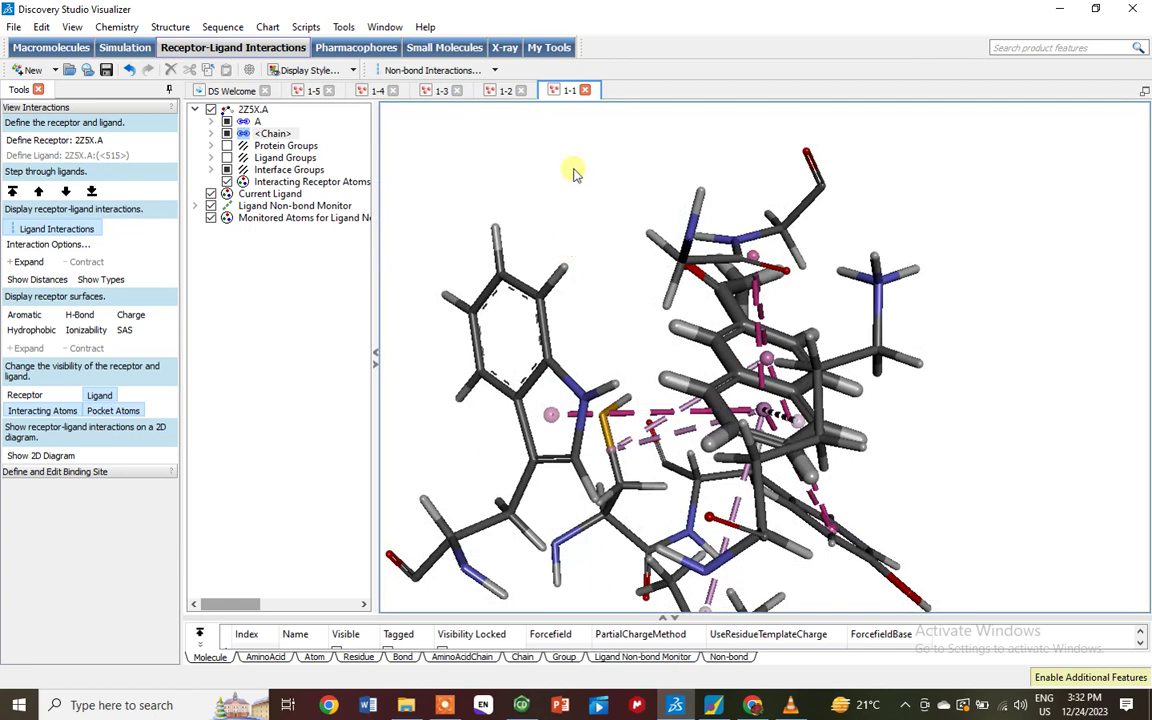
Set the mouse mode of the 3D view to Rotate and generate the 2D diagram of the receptor-ligand interactions
{"action": "right_click", "coordinate": [576, 126]}
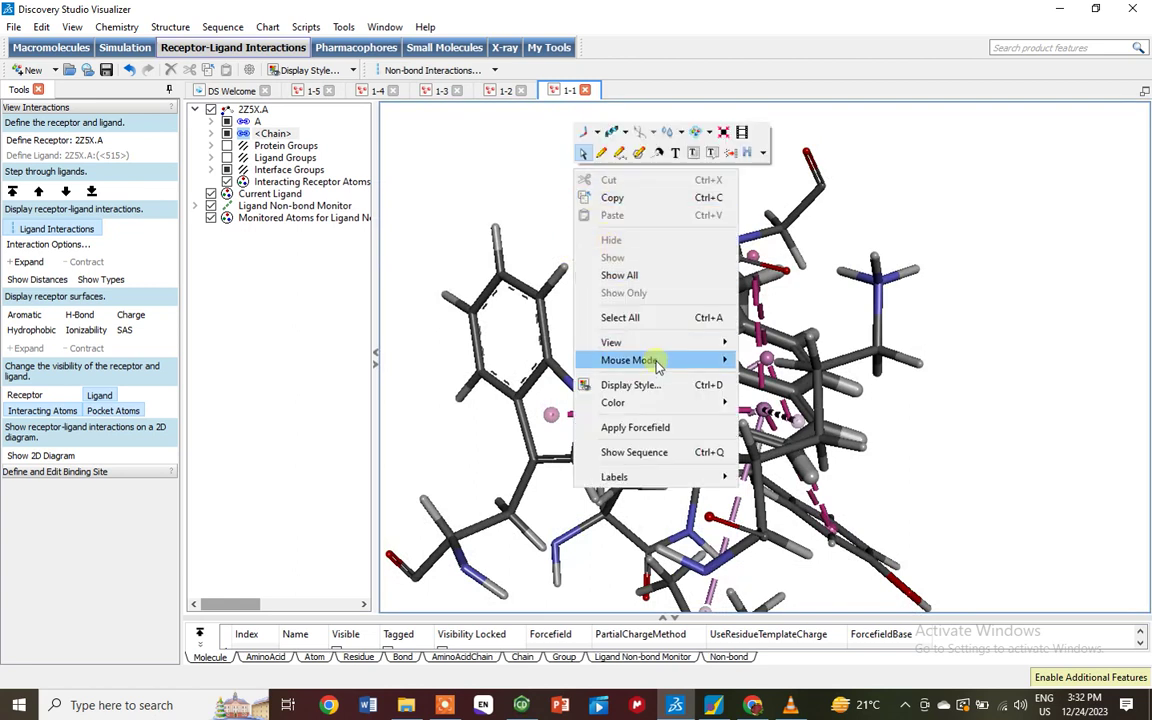
{"action": "left_click", "coordinate": [762, 375]}
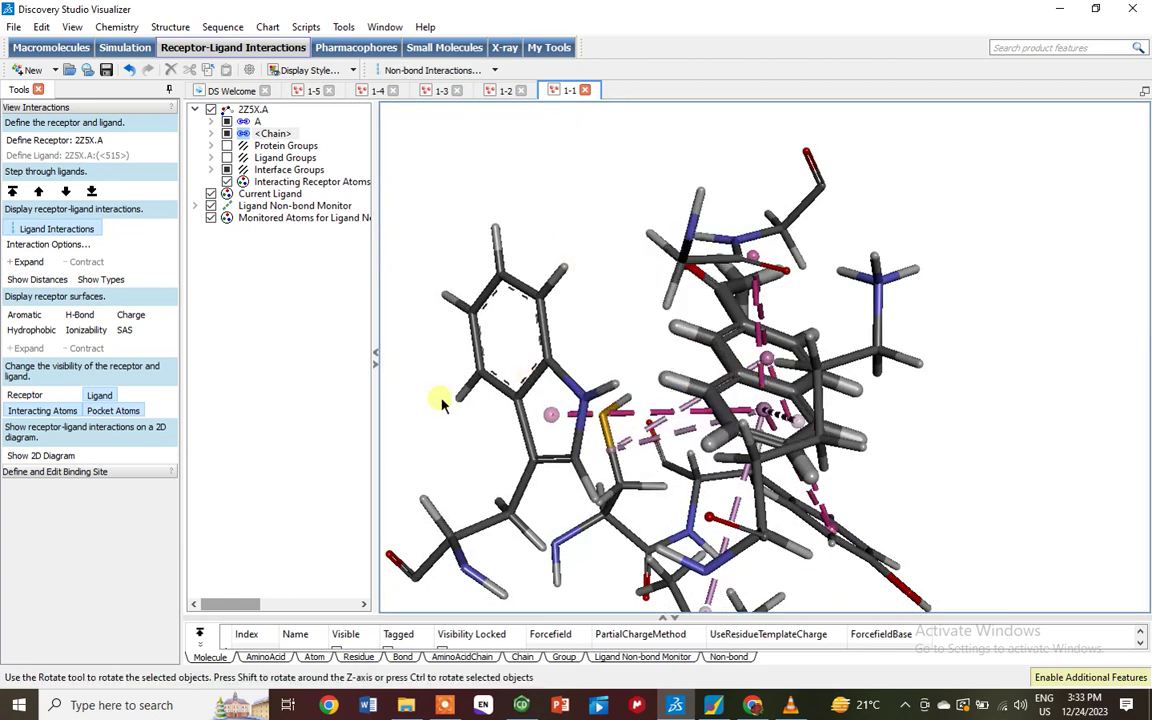
{"action": "left_click", "coordinate": [47, 457]}
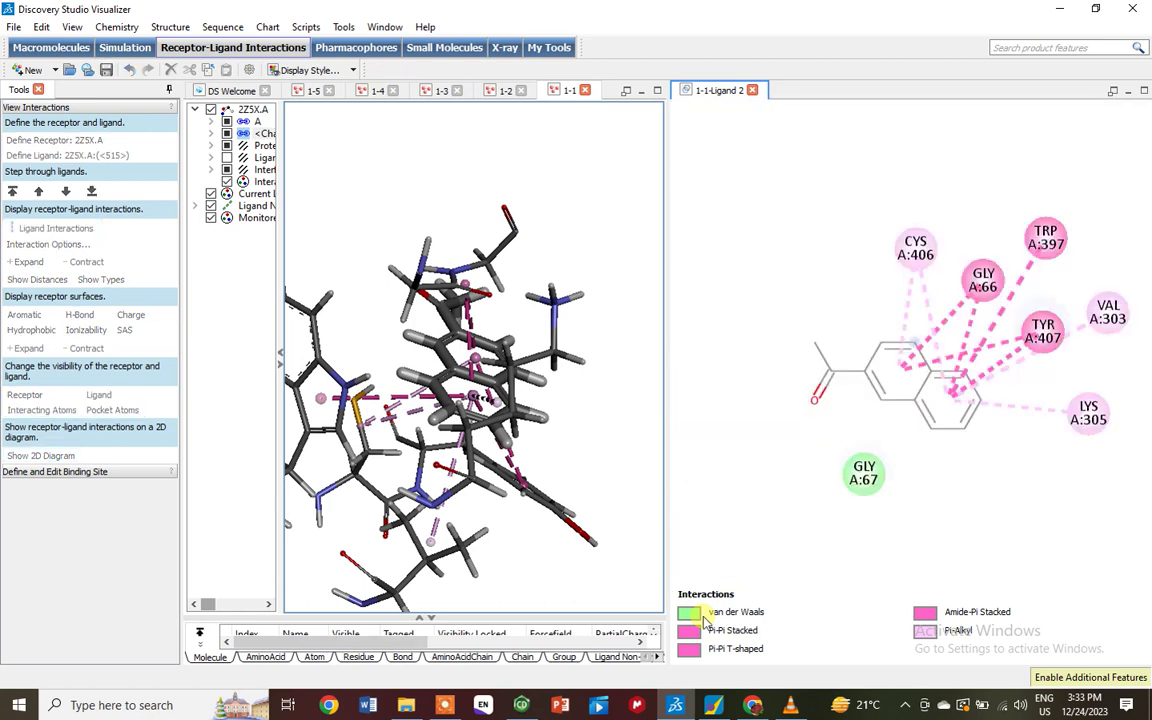
Delete the residues GLY A:67 and LYS A:305 from the 1-1 complex, picking them in the 2D diagram
{"action": "left_click", "coordinate": [869, 482]}
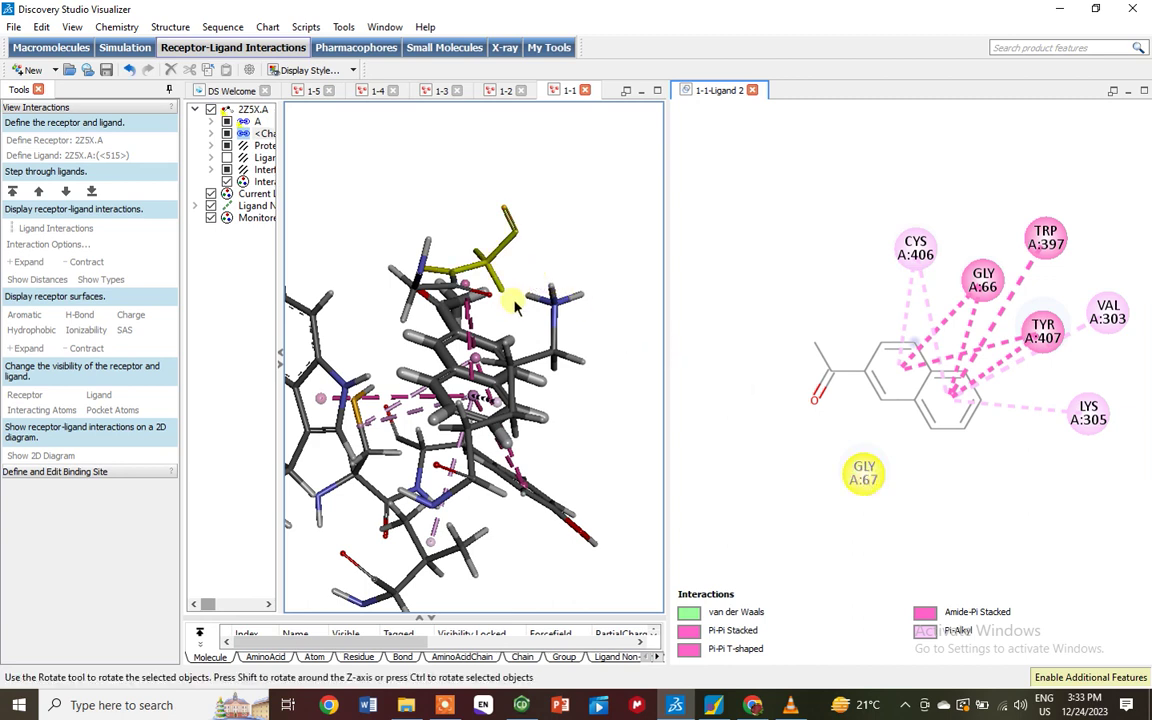
{"action": "left_click_drag", "start_coordinate": [516, 308], "coordinate": [516, 270]}
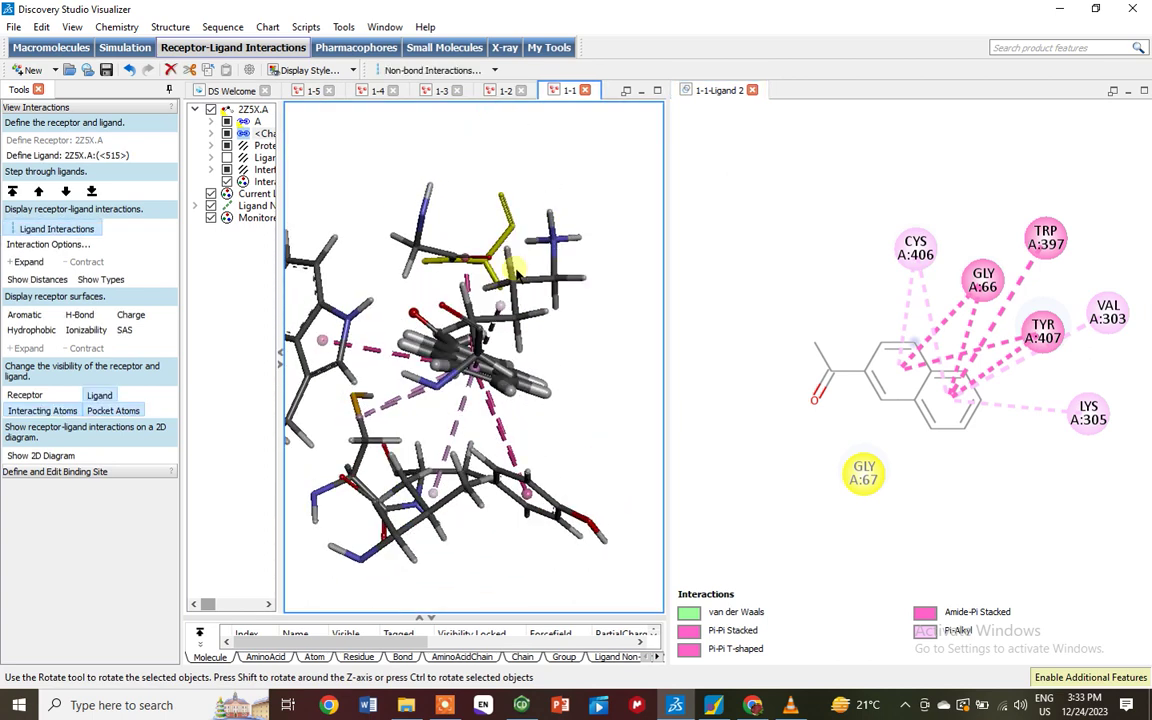
{"action": "key", "text": "Delete"}
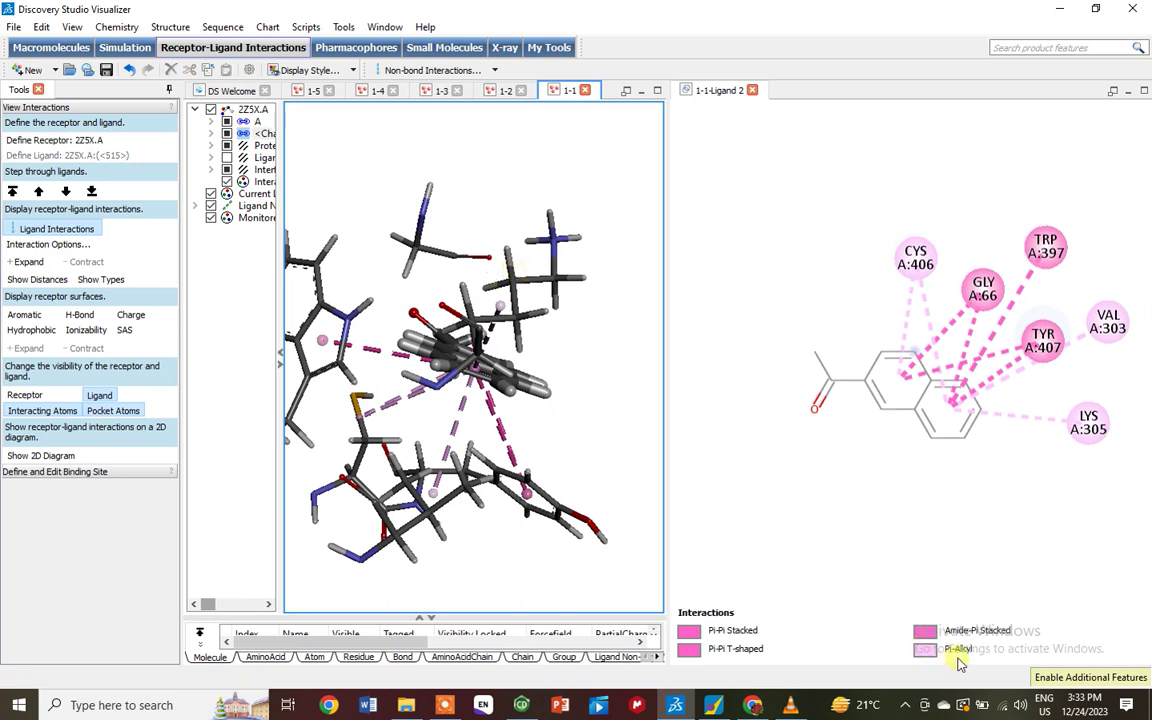
{"action": "left_click", "coordinate": [1089, 422]}
{"action": "left_click_drag", "start_coordinate": [548, 450], "coordinate": [540, 247]}
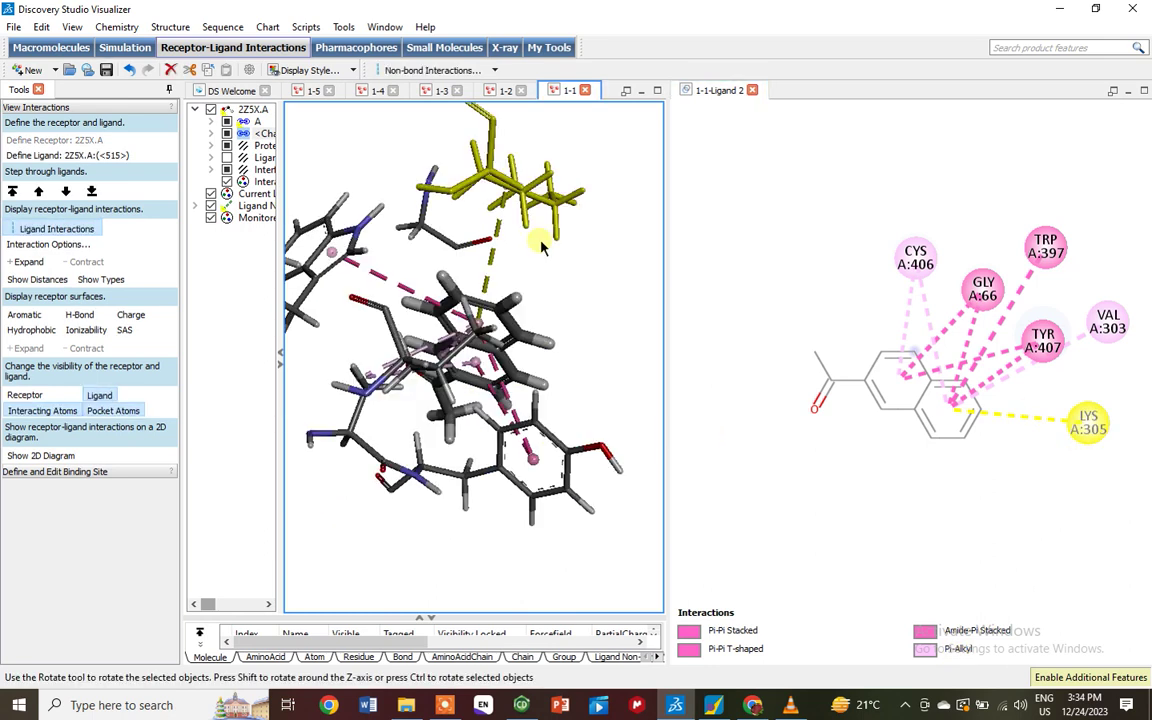
{"action": "key", "text": "Delete"}
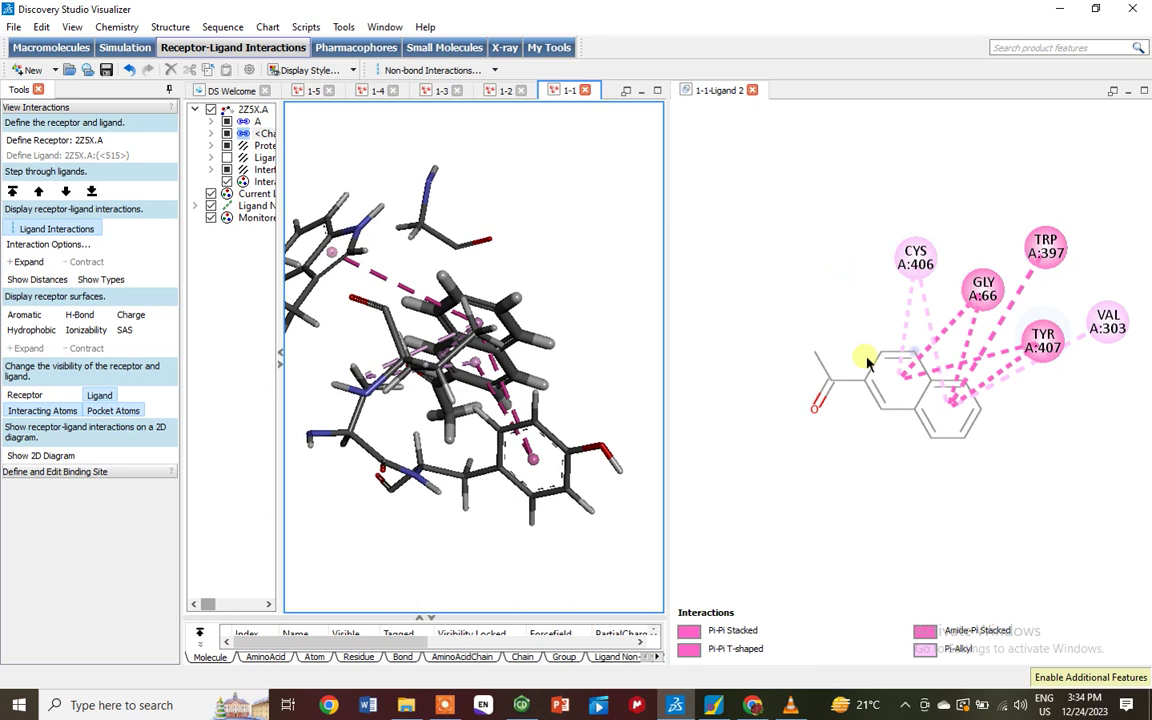
Delete the residues CYS A:406 and VAL A:303 from the 1-1 complex, picking them in the 2D diagram
{"action": "left_click", "coordinate": [916, 266]}
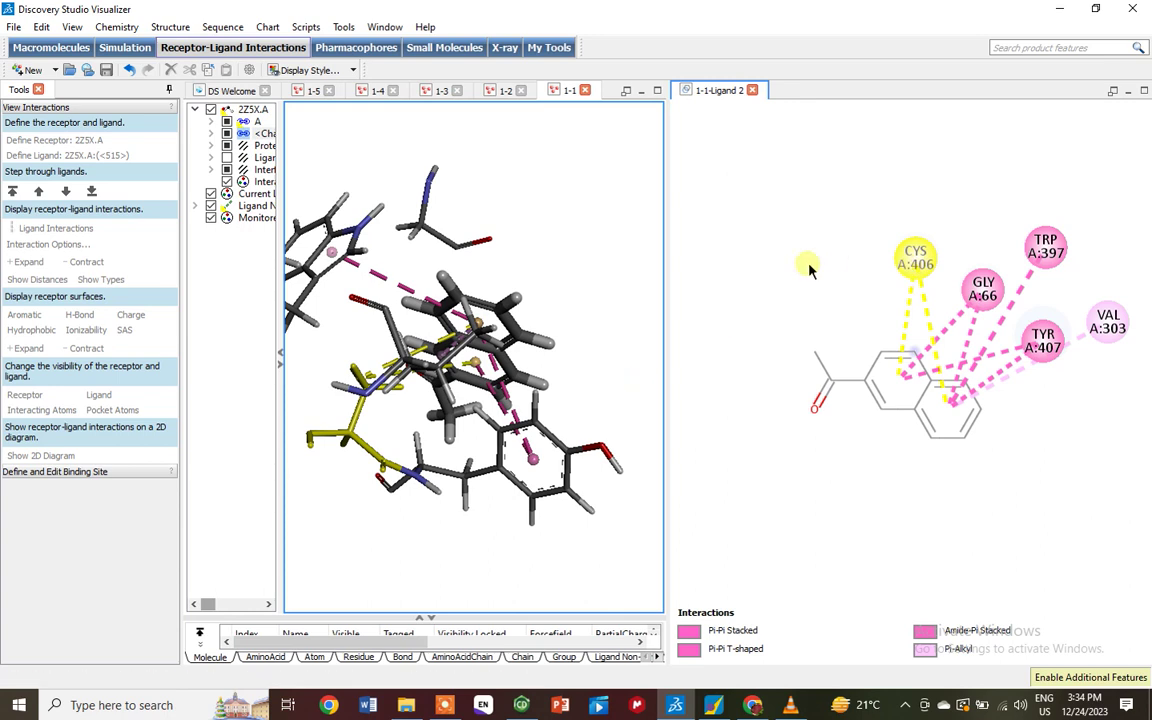
{"action": "left_click_drag", "start_coordinate": [568, 399], "coordinate": [573, 305]}
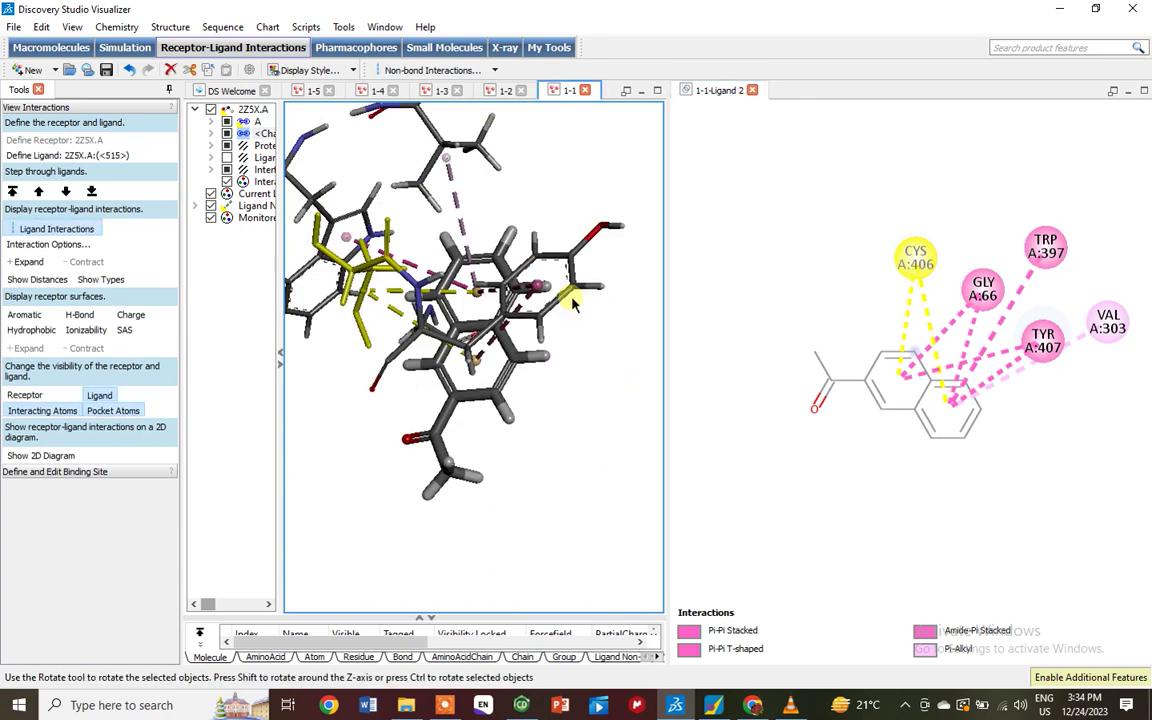
{"action": "key", "text": "Delete"}
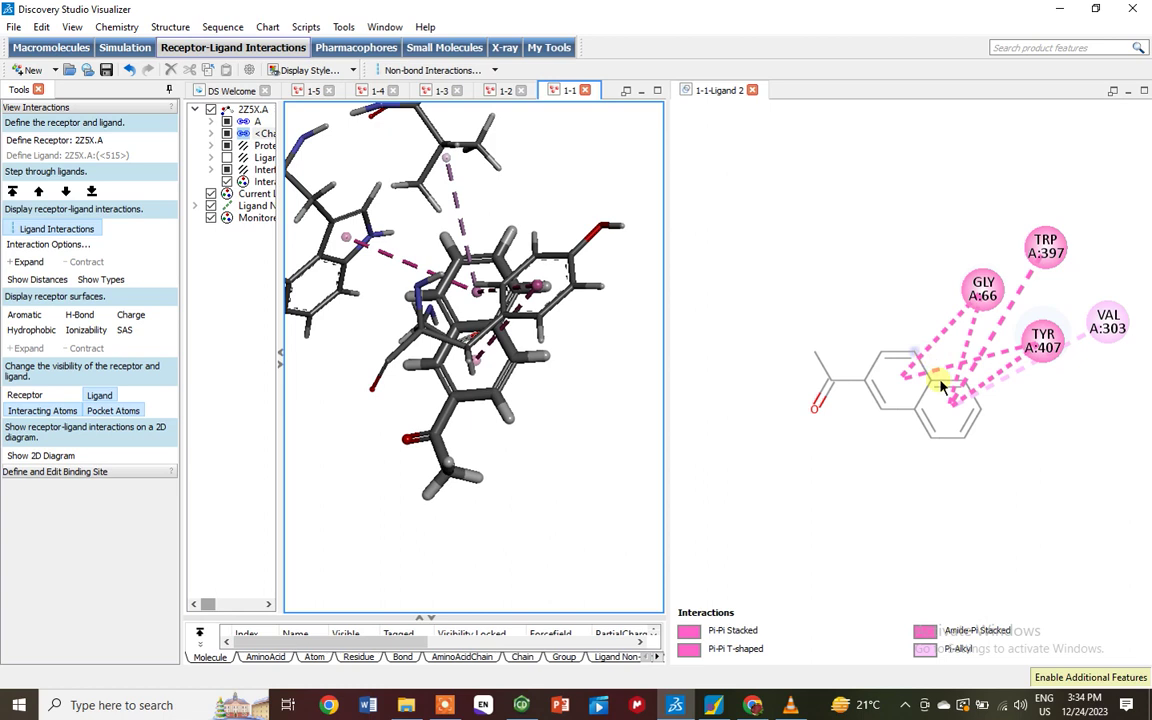
{"action": "left_click", "coordinate": [1112, 324]}
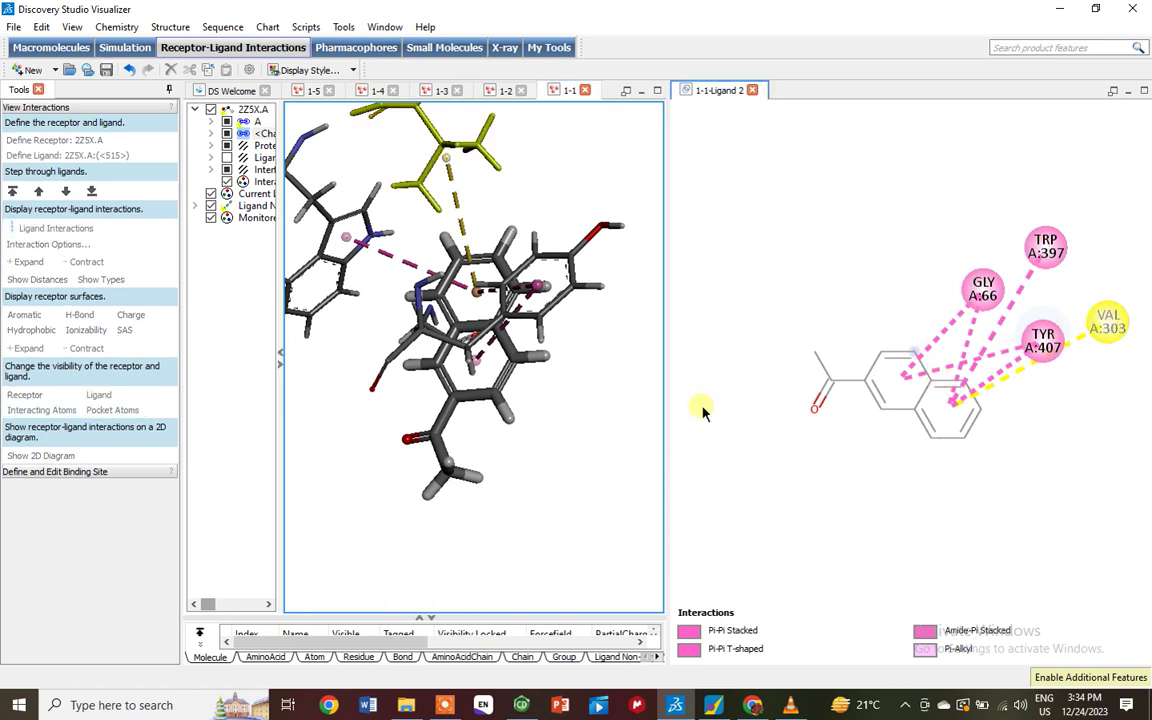
{"action": "left_click", "coordinate": [508, 284]}
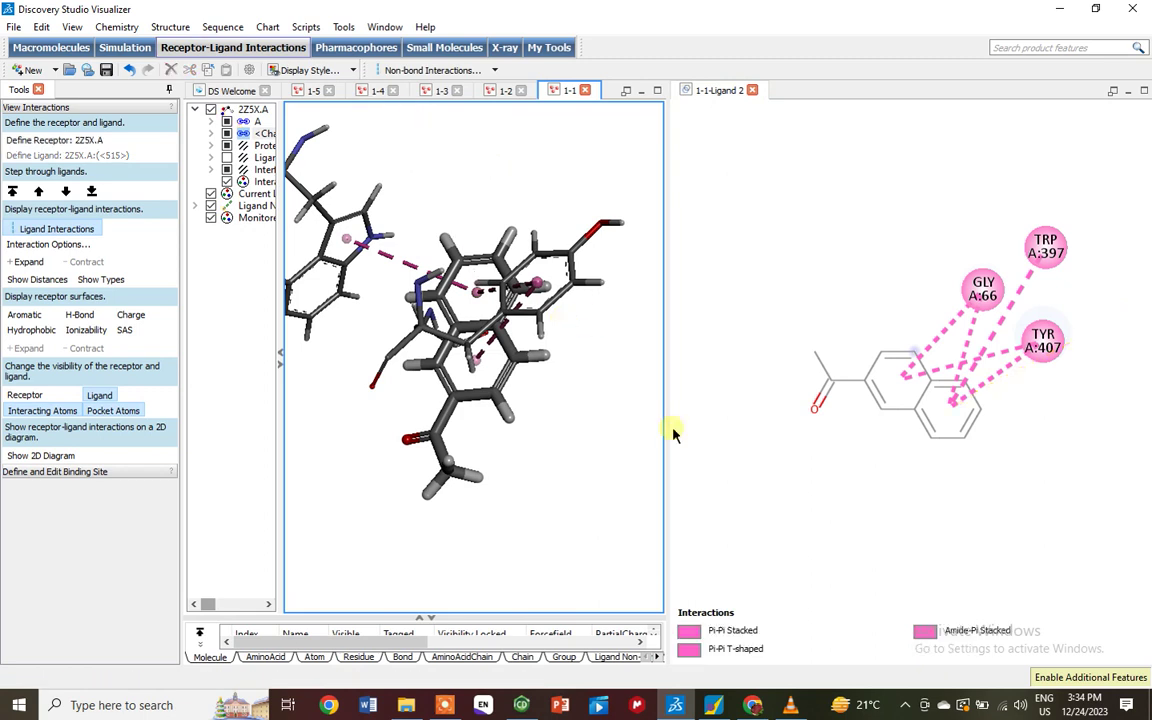
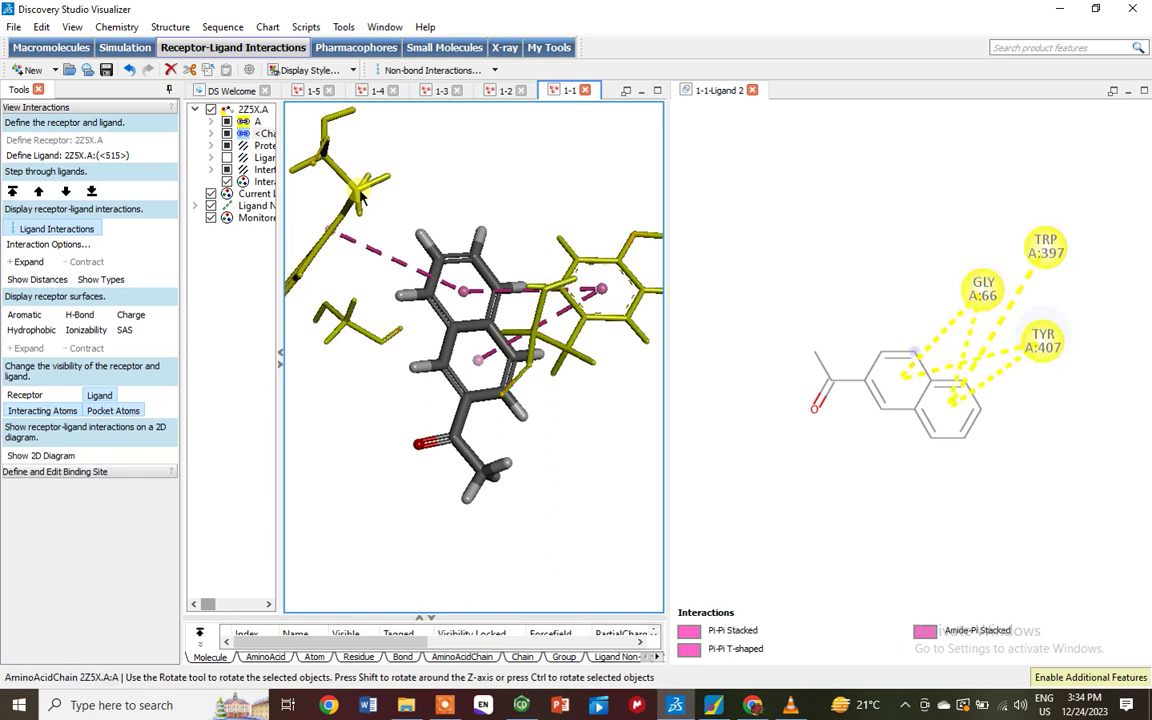
{"action": "left_click", "coordinate": [362, 197]}
{"action": "left_click", "coordinate": [362, 197]}
{"action": "left_click", "coordinate": [362, 197]}
{"action": "left_click", "coordinate": [362, 197]}
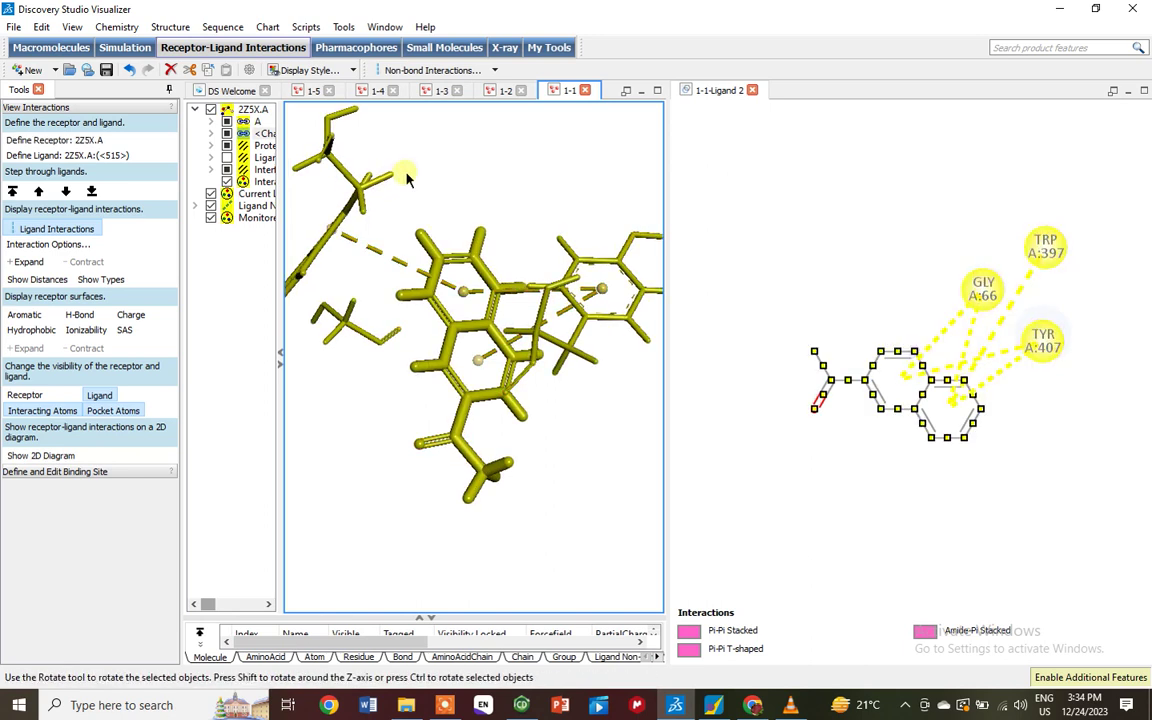
{"action": "left_click", "coordinate": [405, 185]}
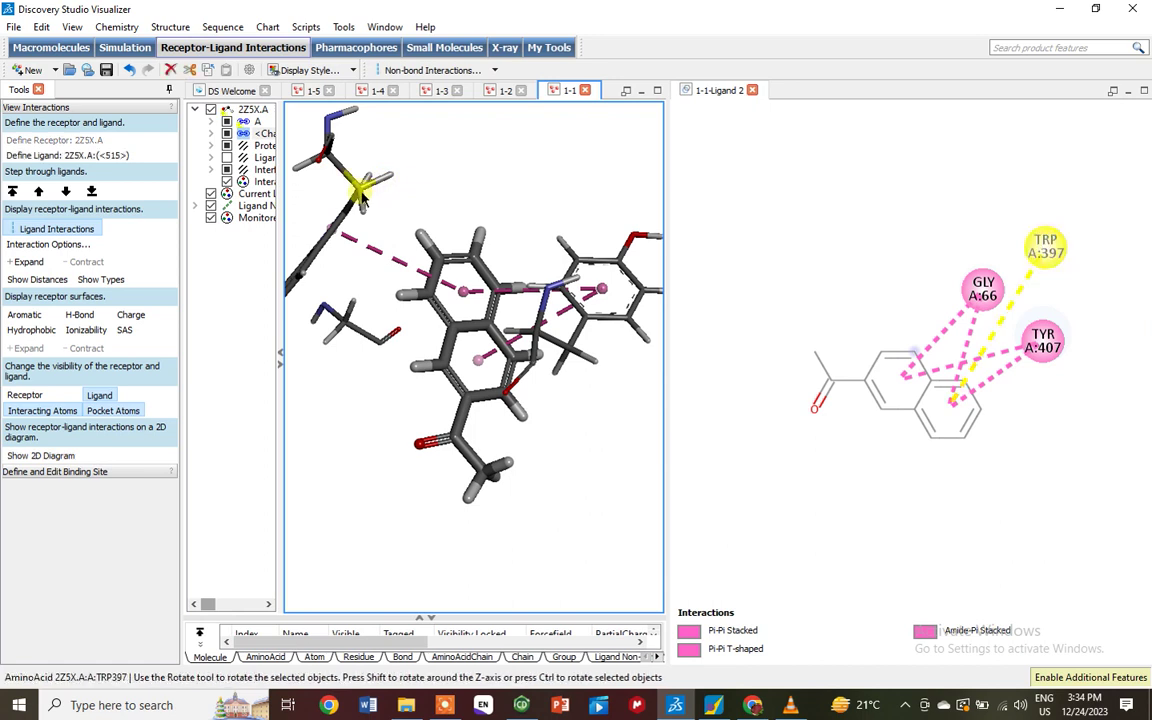
Select the whole amino acid chain without the ligand and set its label to object AminoAcid with attribute 3-Letter & ID# & Insertion Code
{"action": "left_click", "coordinate": [362, 197]}
{"action": "left_click", "coordinate": [362, 197]}
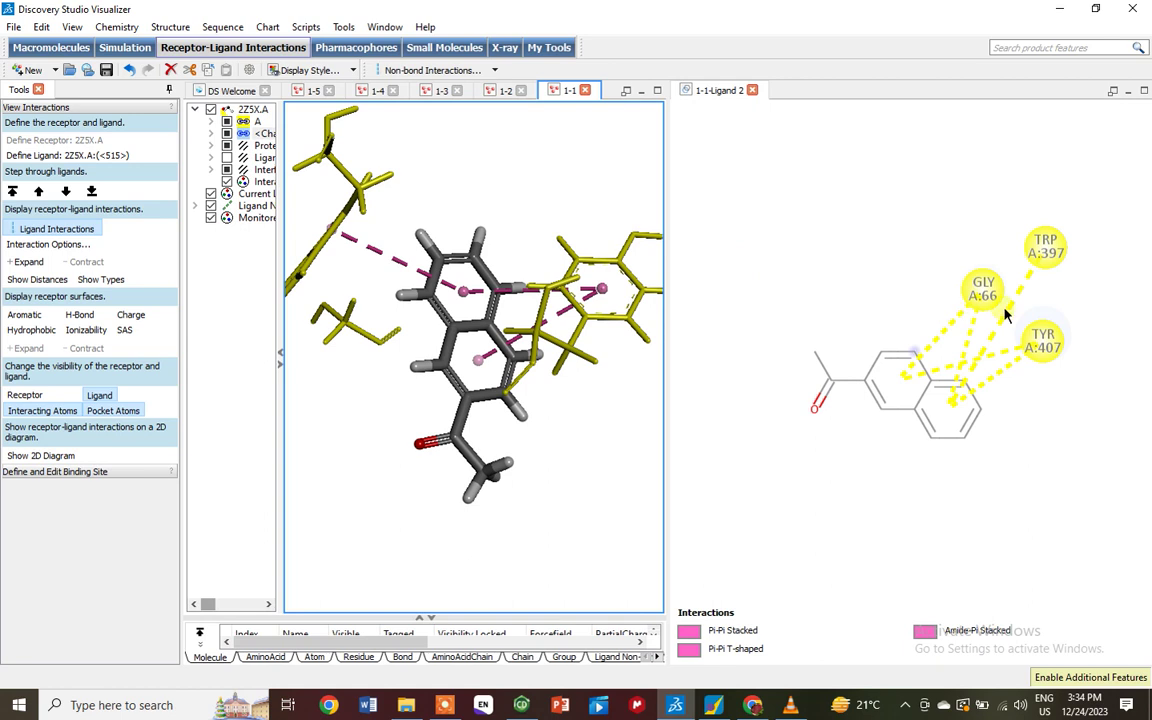
{"action": "right_click", "coordinate": [555, 272]}
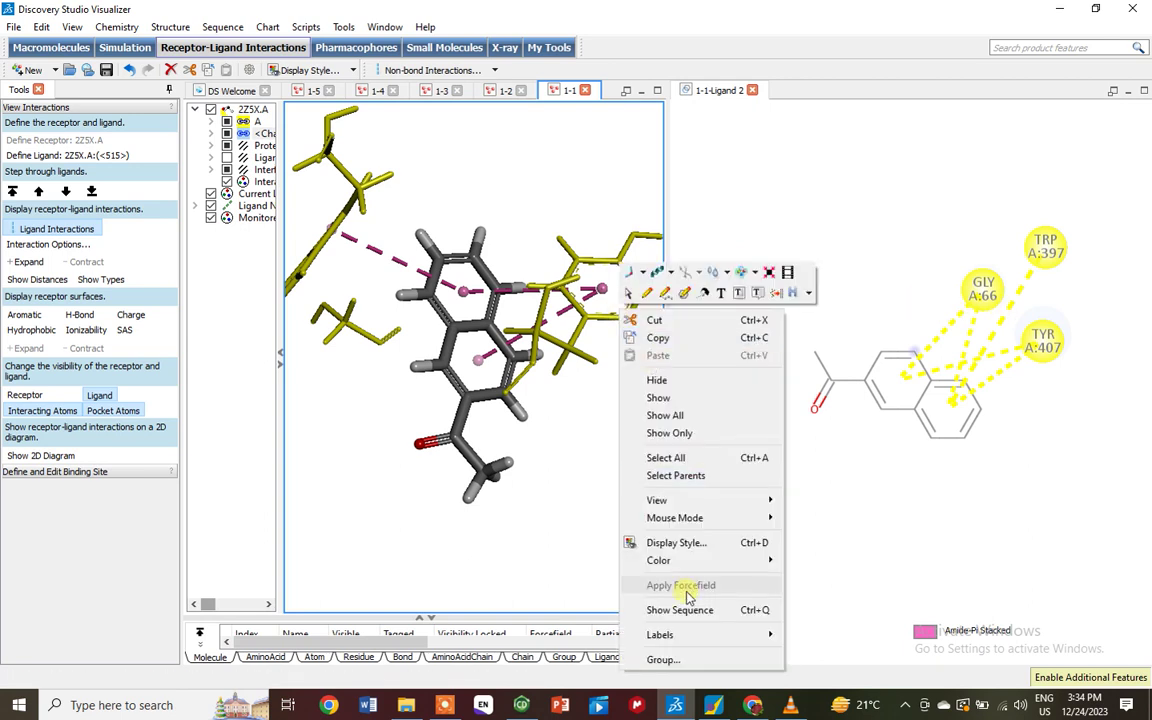
{"action": "mouse_move", "coordinate": [770, 635]}
{"action": "left_click", "coordinate": [813, 629]}
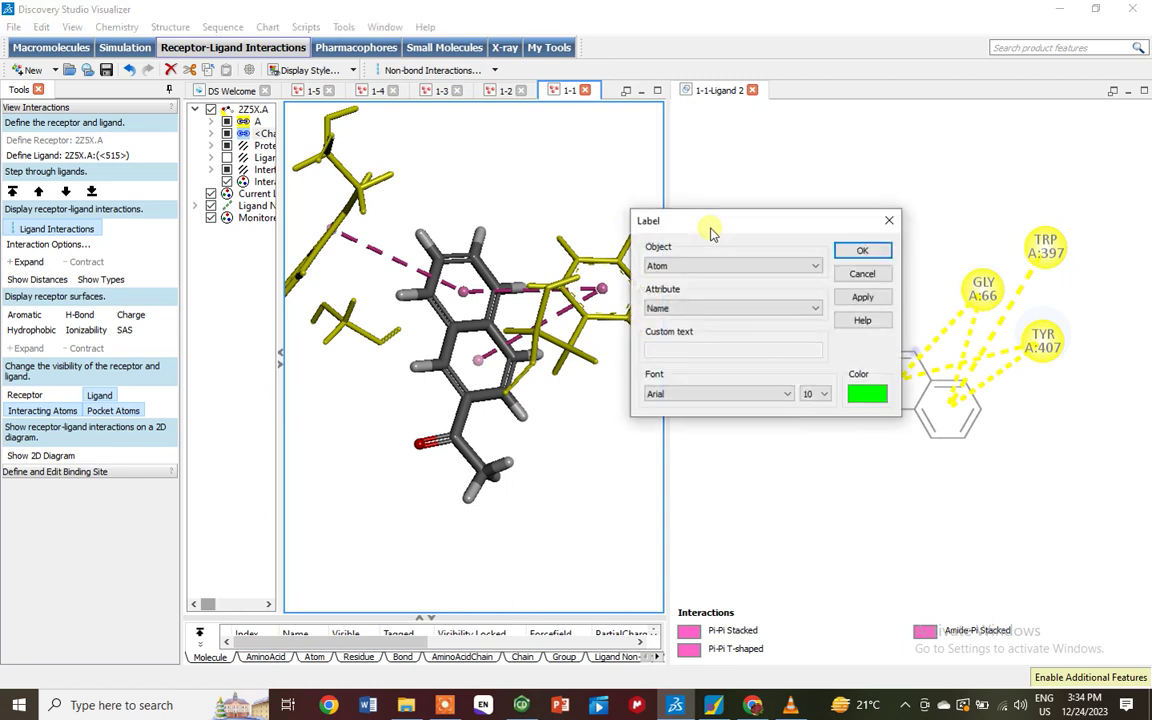
{"action": "left_click", "coordinate": [736, 264]}
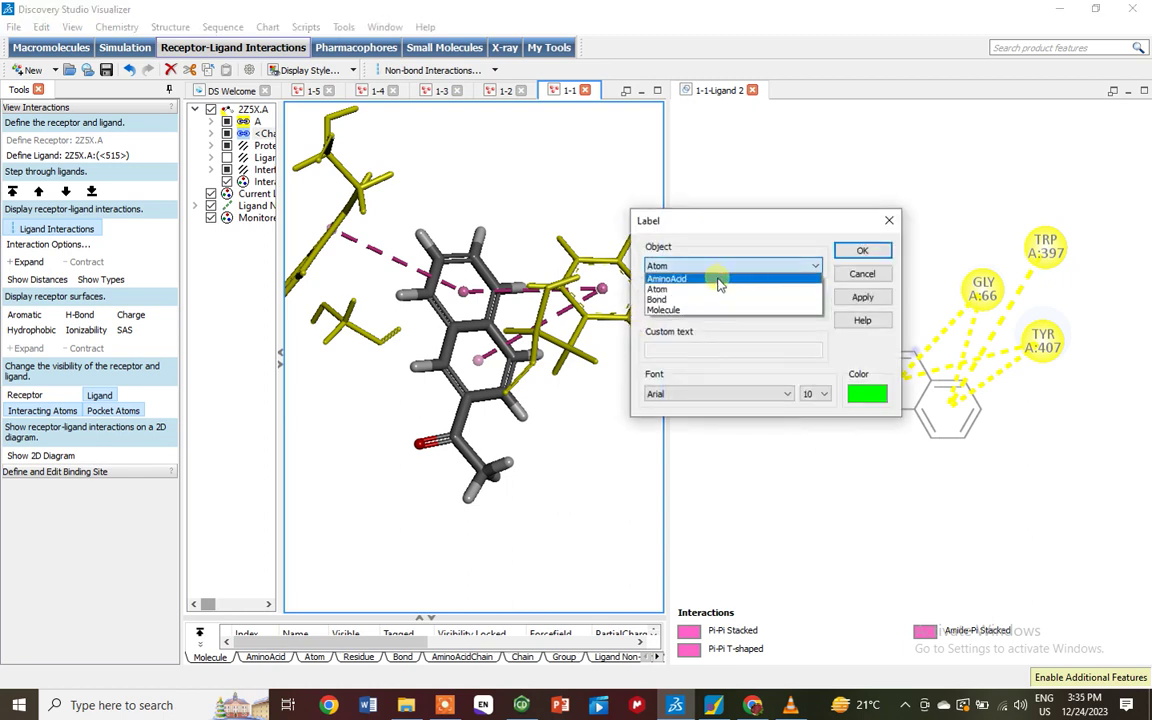
{"action": "left_click", "coordinate": [716, 278]}
{"action": "left_click", "coordinate": [722, 308]}
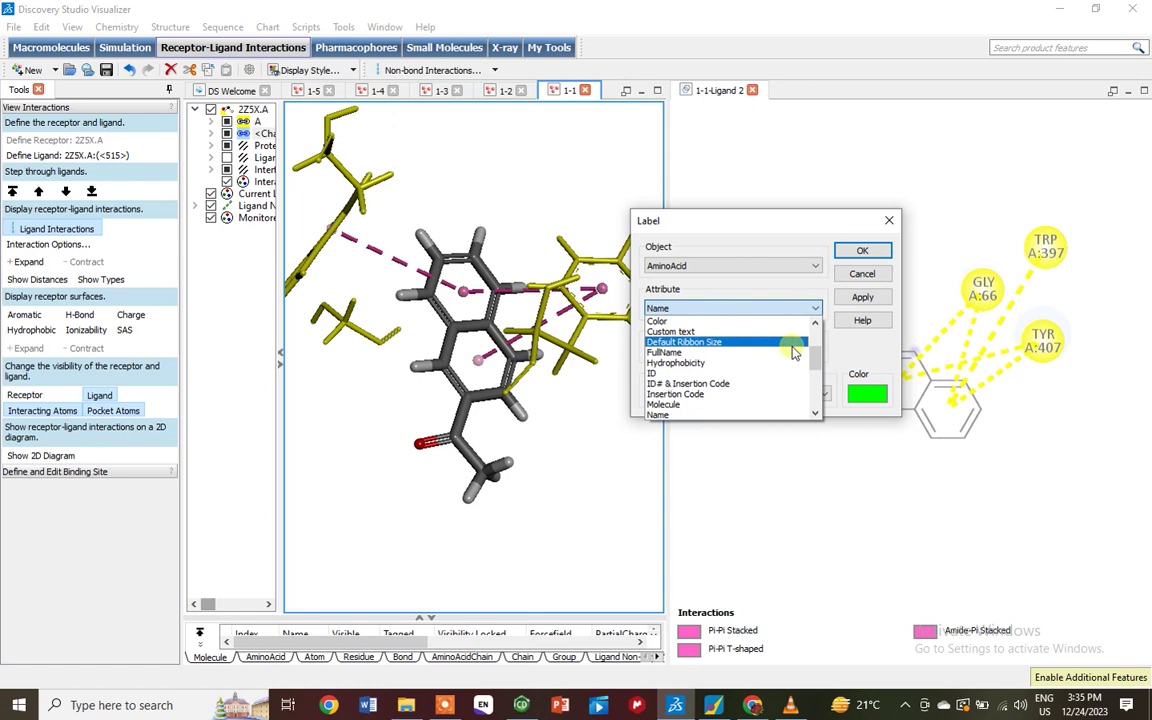
{"action": "mouse_move", "coordinate": [815, 333]}
{"action": "left_mouse_down"}
{"action": "mouse_move", "coordinate": [818, 392]}
{"action": "mouse_move", "coordinate": [822, 340]}
{"action": "left_mouse_up"}
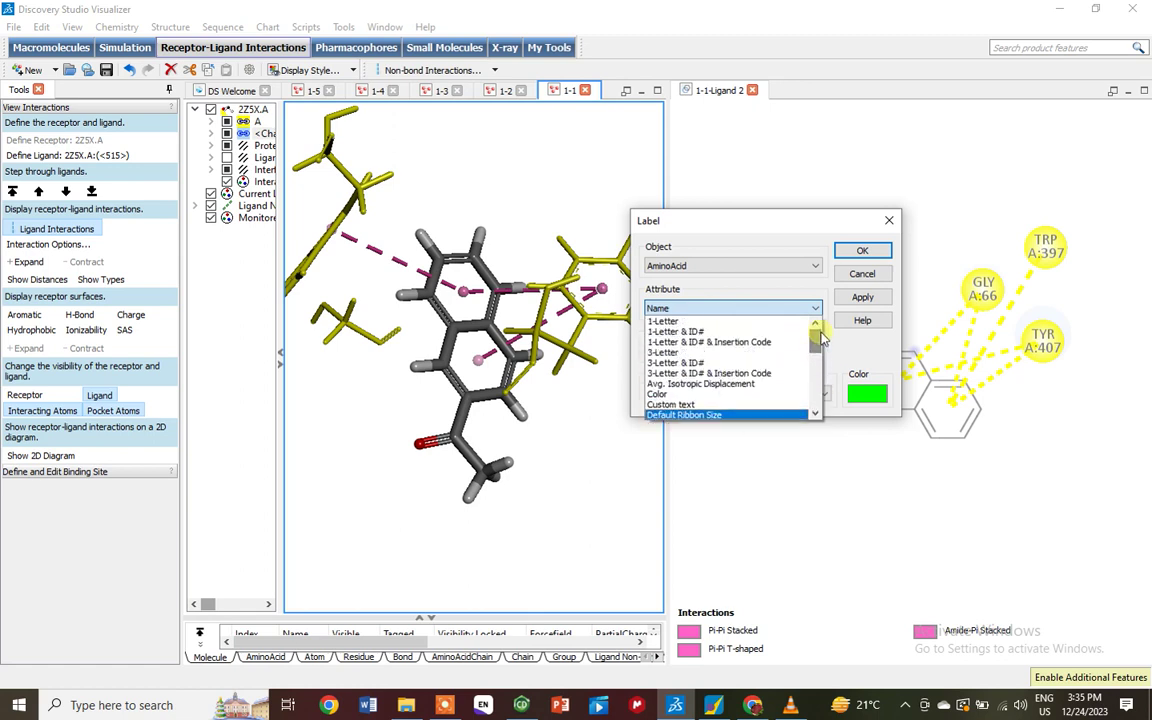
{"action": "left_click", "coordinate": [712, 373]}
Set the font of the amino acid labels to Cooper Black, size 22
{"action": "left_click", "coordinate": [757, 392]}
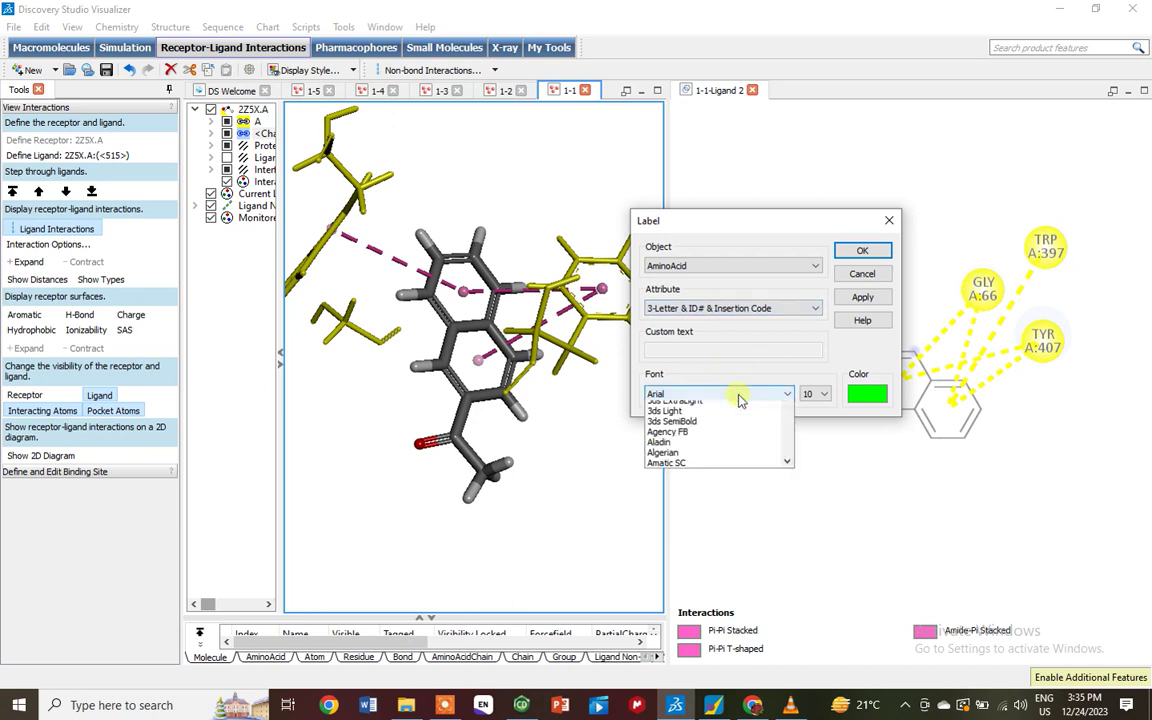
{"action": "scroll", "coordinate": [761, 398], "scroll_direction": "down", "scroll_amount": 3}
{"action": "mouse_move", "coordinate": [788, 420]}
{"action": "left_mouse_down"}
{"action": "mouse_move", "coordinate": [806, 474]}
{"action": "mouse_move", "coordinate": [800, 434]}
{"action": "left_mouse_up"}
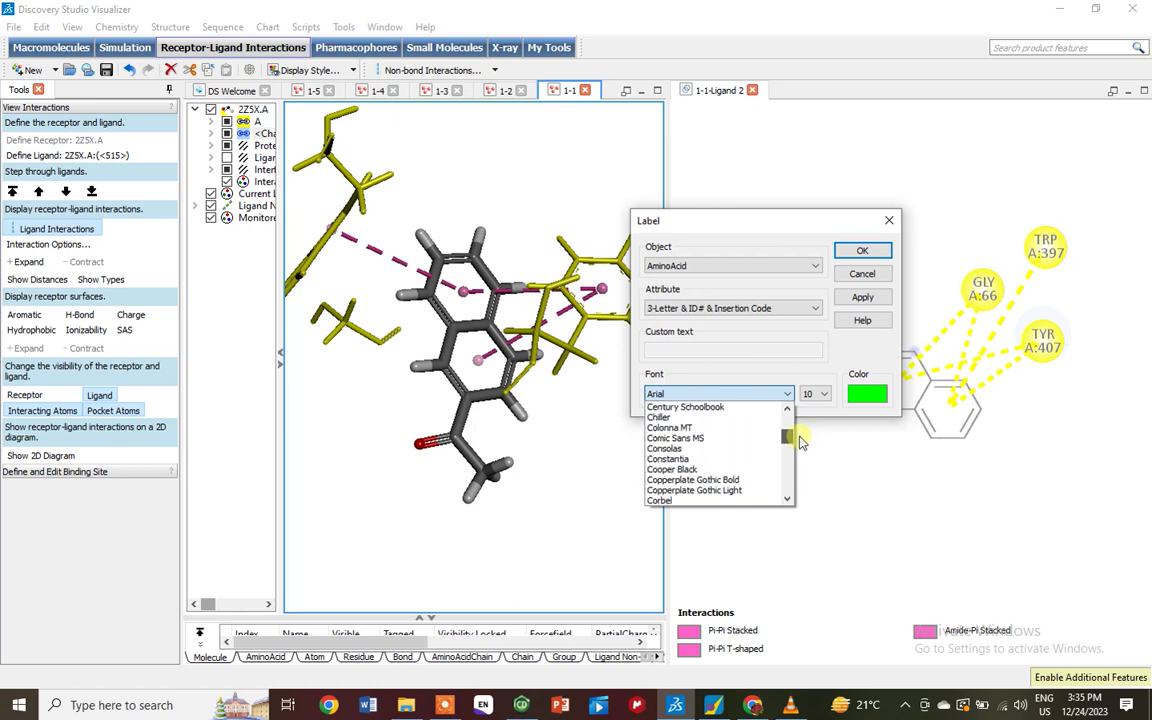
{"action": "left_click", "coordinate": [674, 469]}
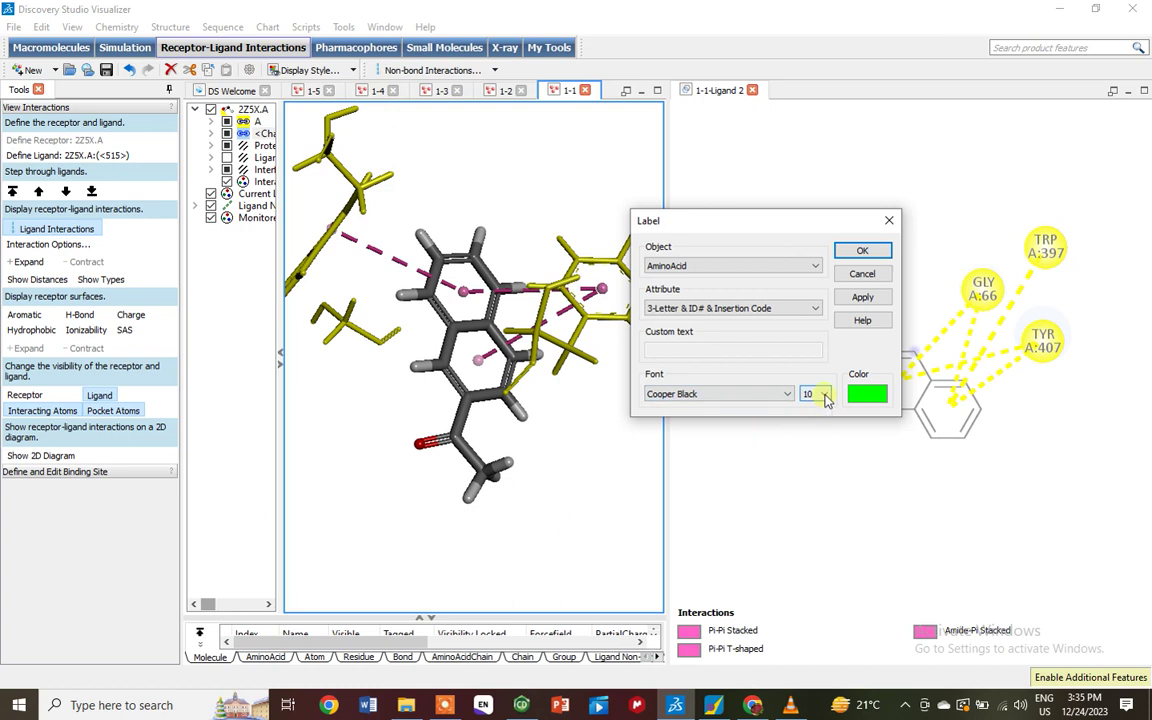
{"action": "left_click", "coordinate": [822, 395]}
{"action": "left_click", "coordinate": [824, 500]}
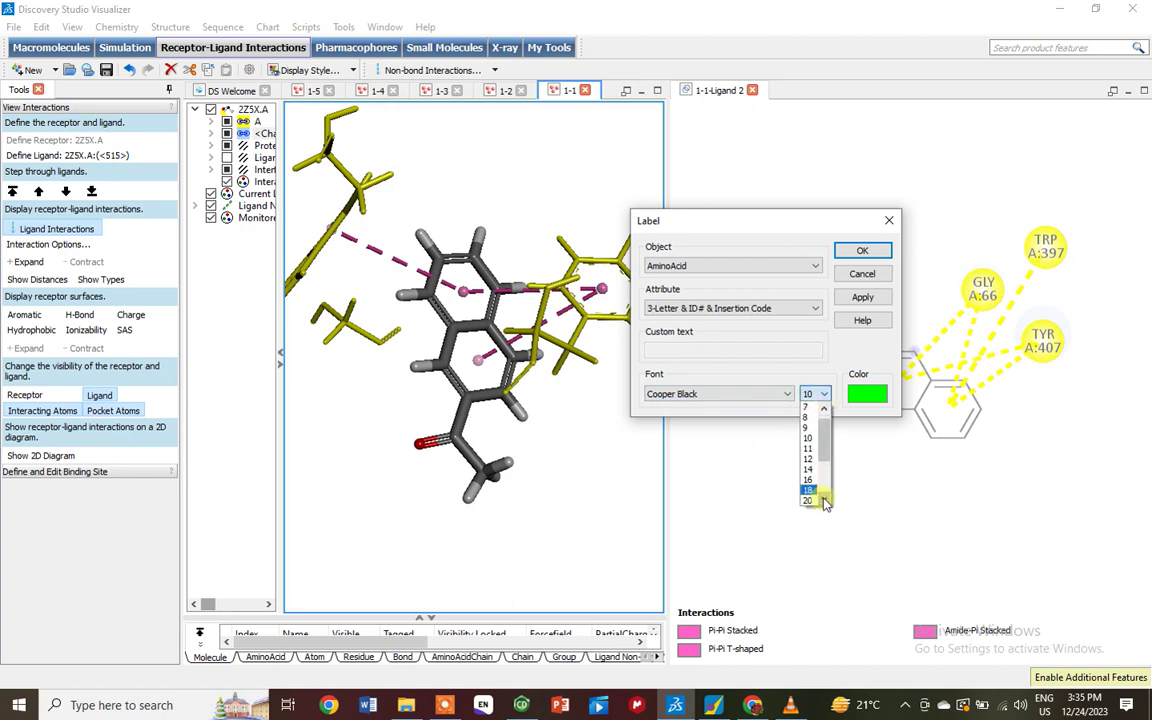
{"action": "left_click", "coordinate": [824, 500]}
{"action": "left_click", "coordinate": [810, 498]}
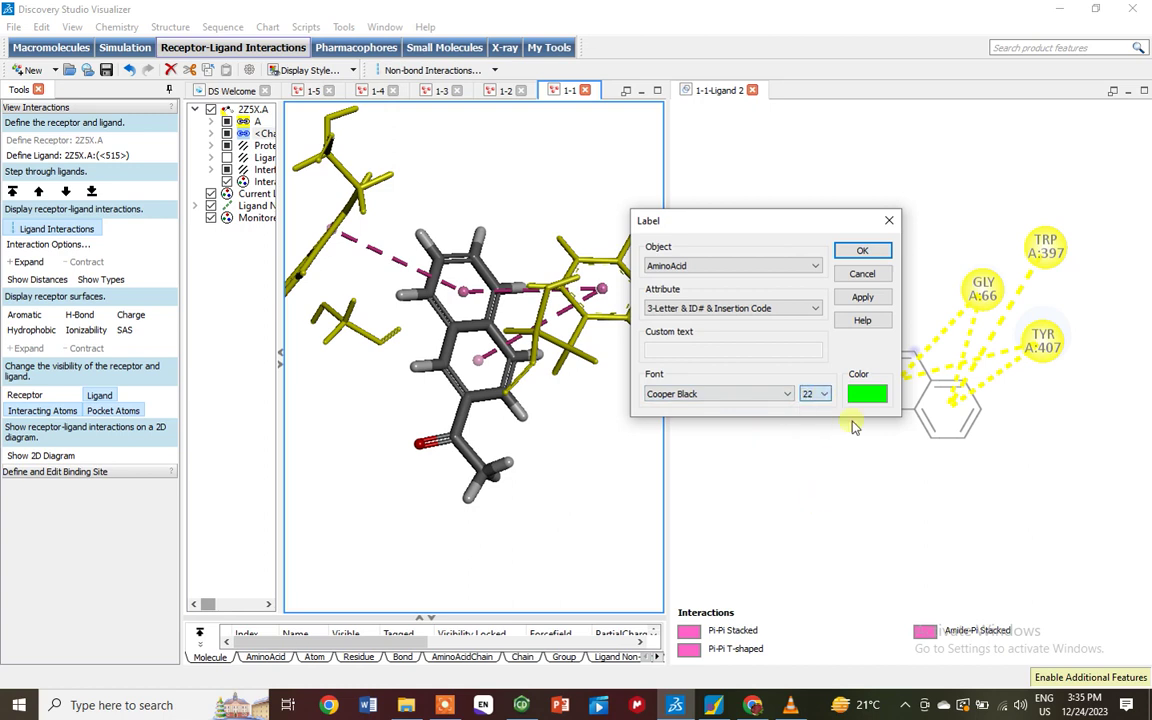
Set the label colour to black (#000000), add the labels to the 3D view and clear the selection
{"action": "left_click", "coordinate": [868, 396]}
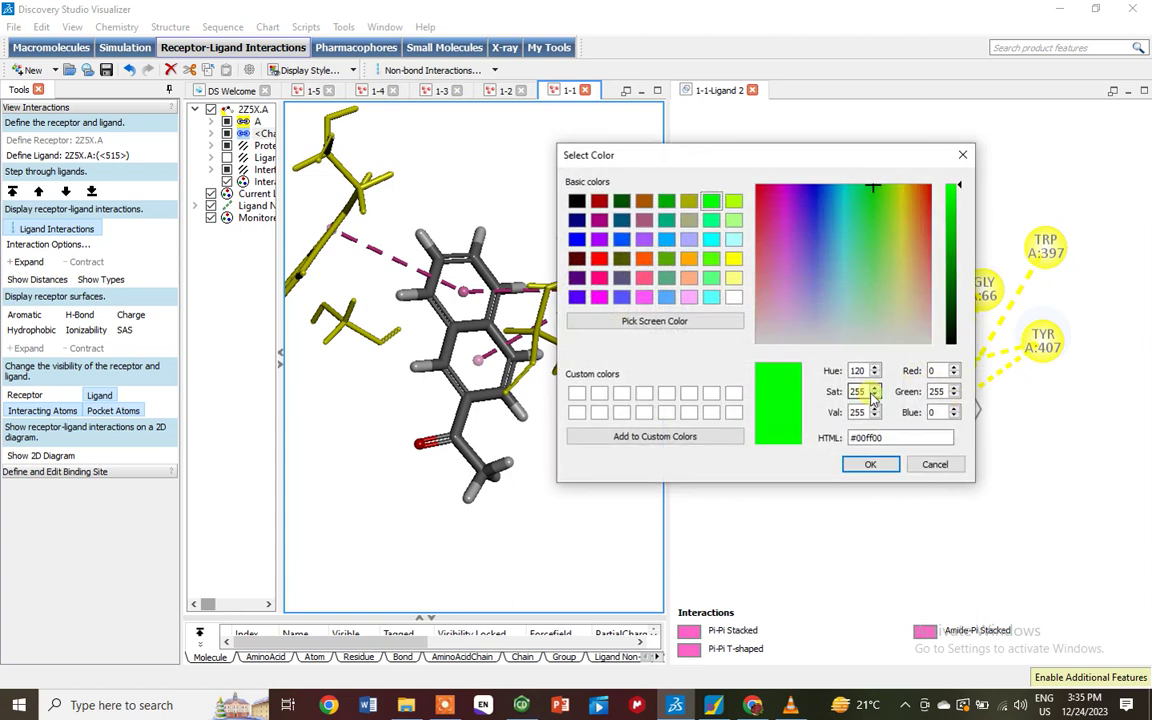
{"action": "left_click", "coordinate": [577, 200]}
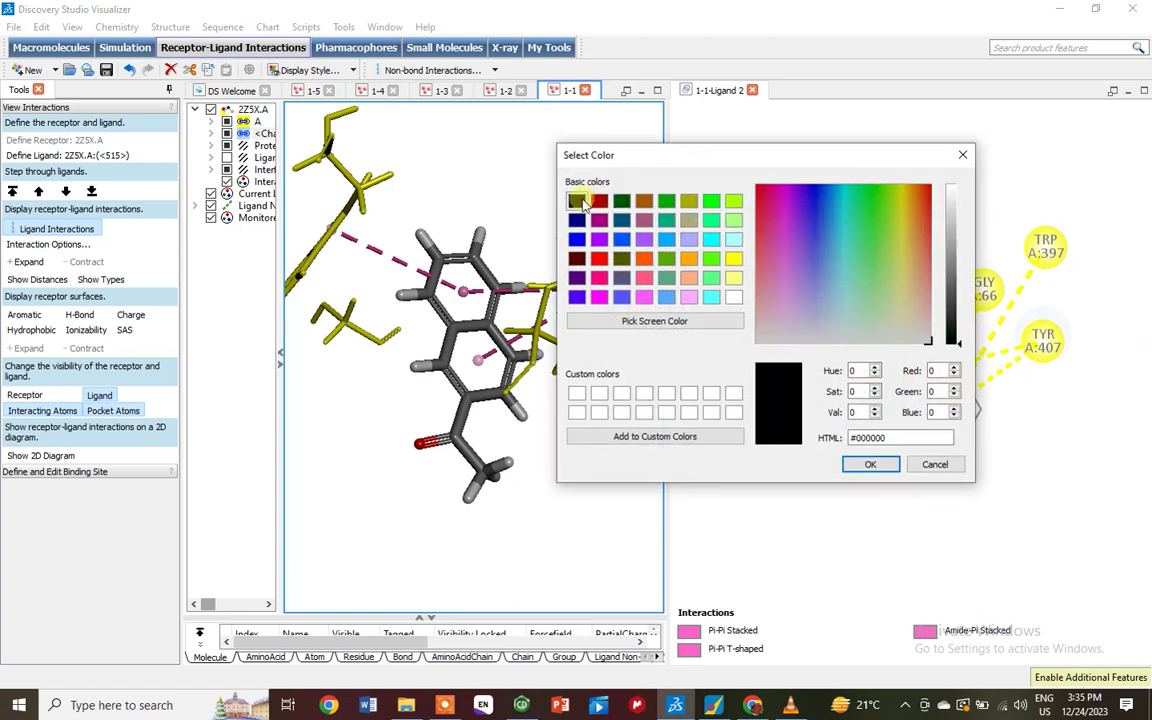
{"action": "left_click", "coordinate": [870, 465]}
{"action": "left_click", "coordinate": [862, 298]}
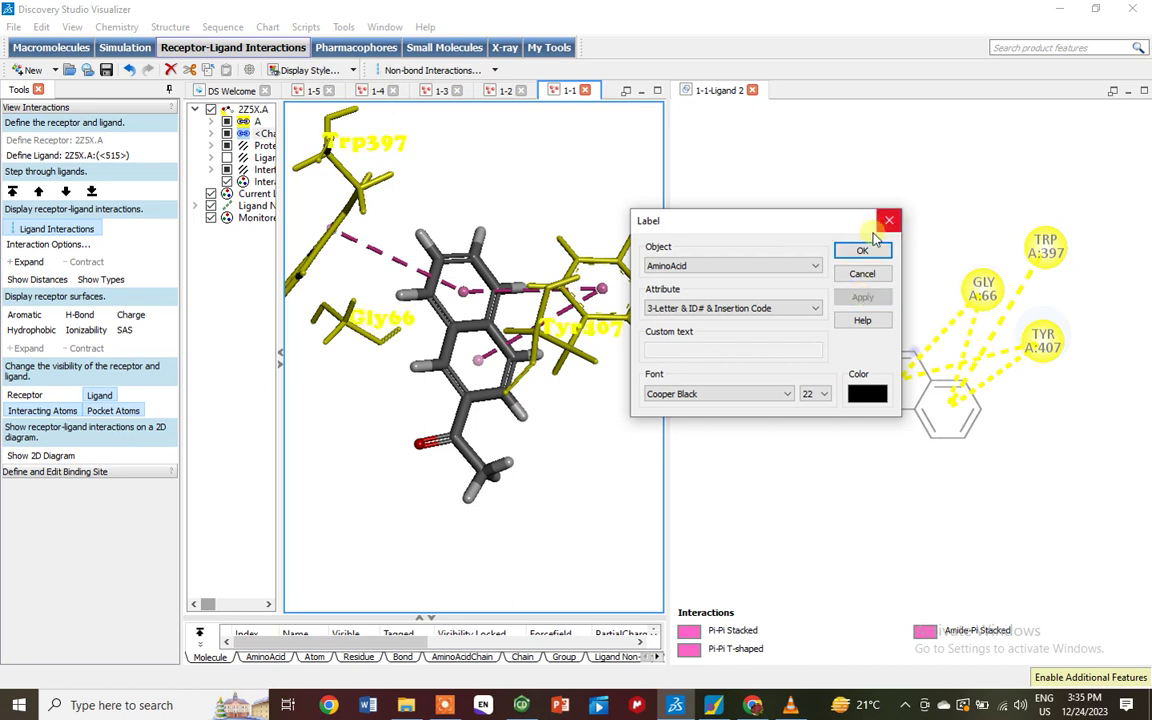
{"action": "left_click", "coordinate": [866, 251]}
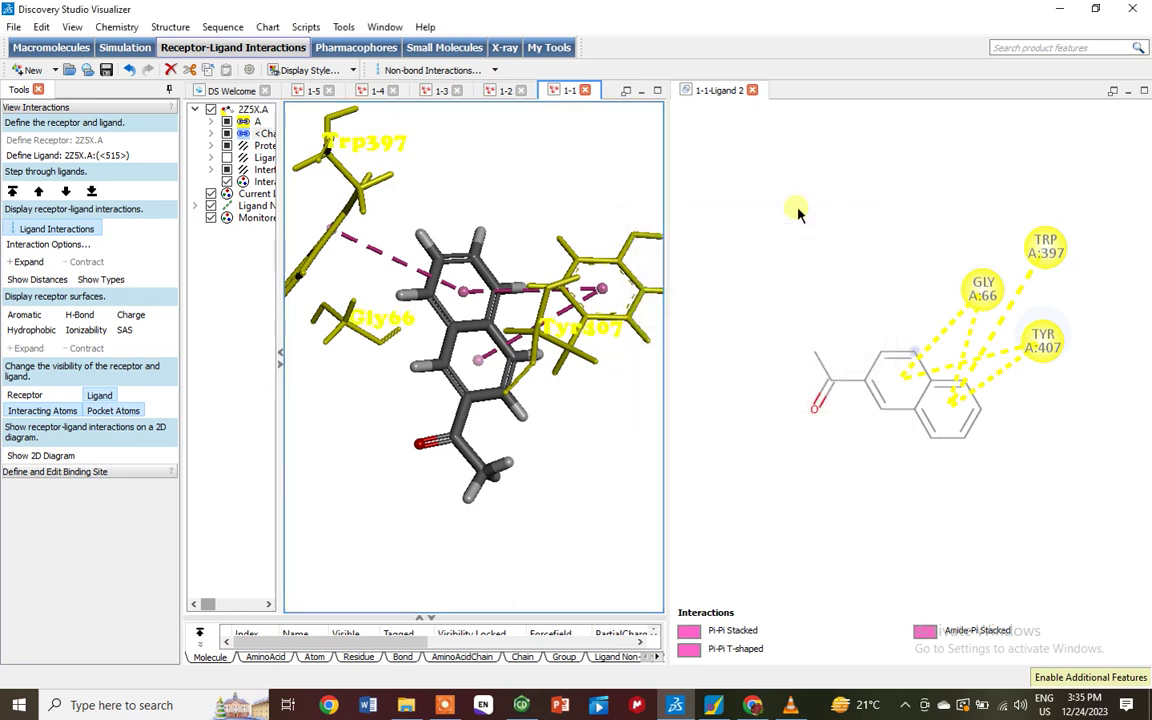
{"action": "left_click", "coordinate": [797, 212]}
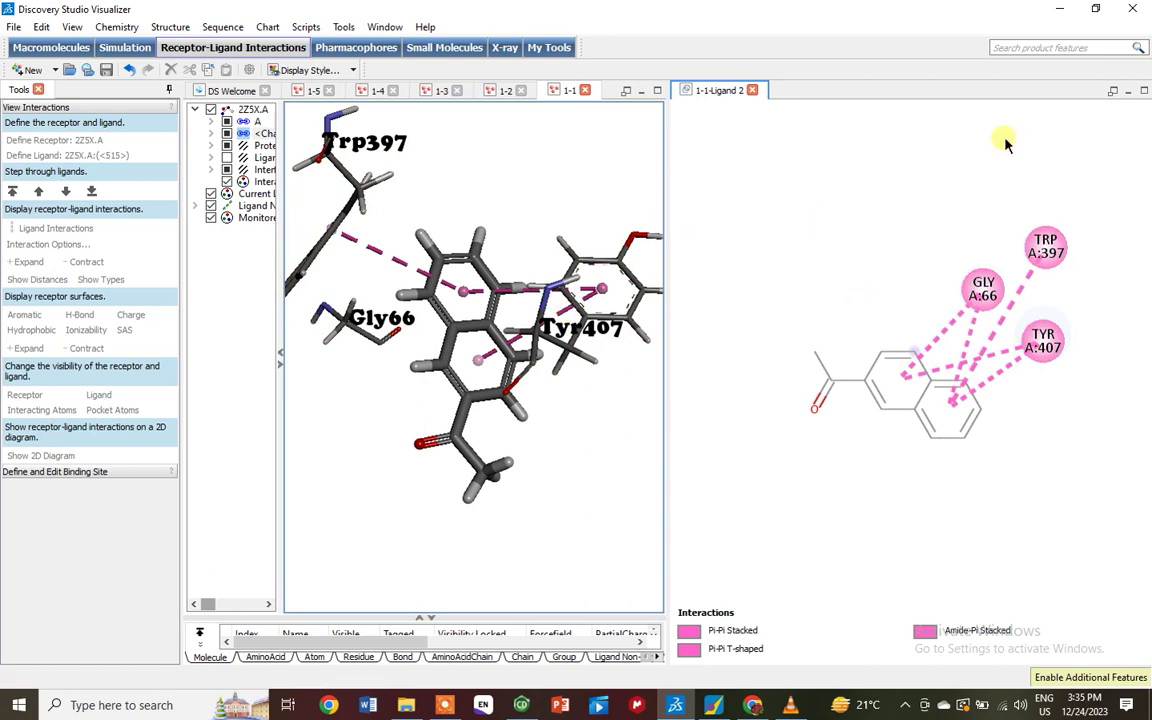
Maximize the 2D interaction diagram and open its general display style settings
{"action": "left_click", "coordinate": [1145, 91]}
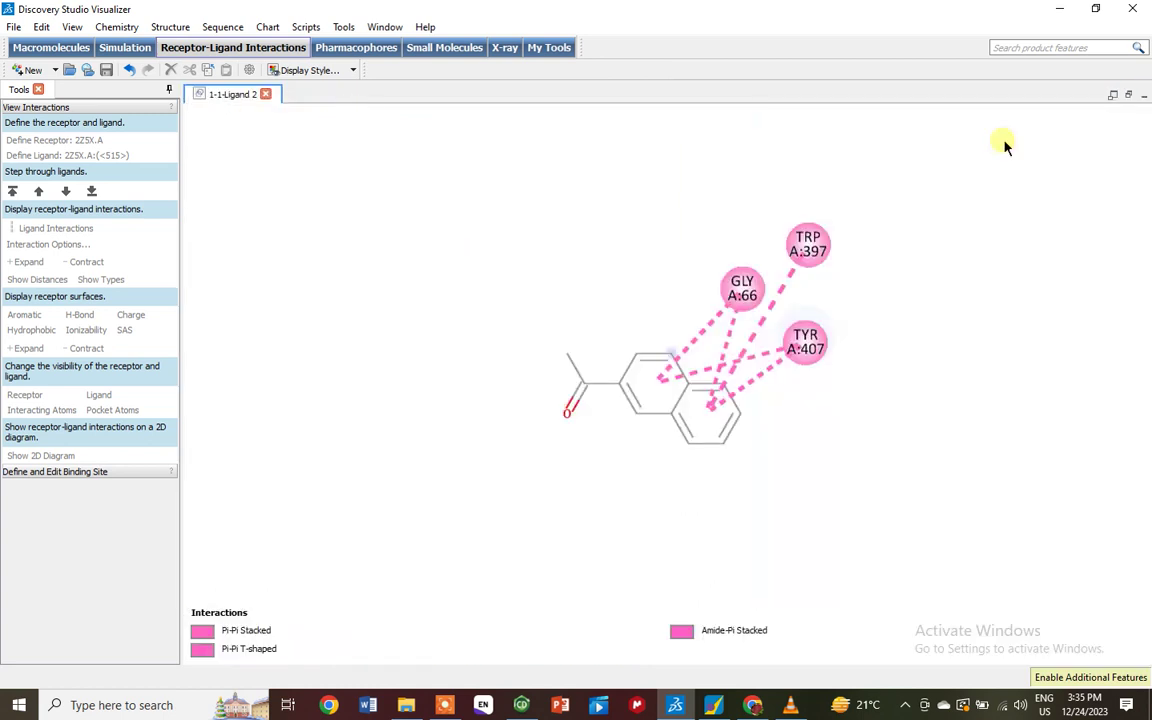
{"action": "left_click", "coordinate": [612, 433]}
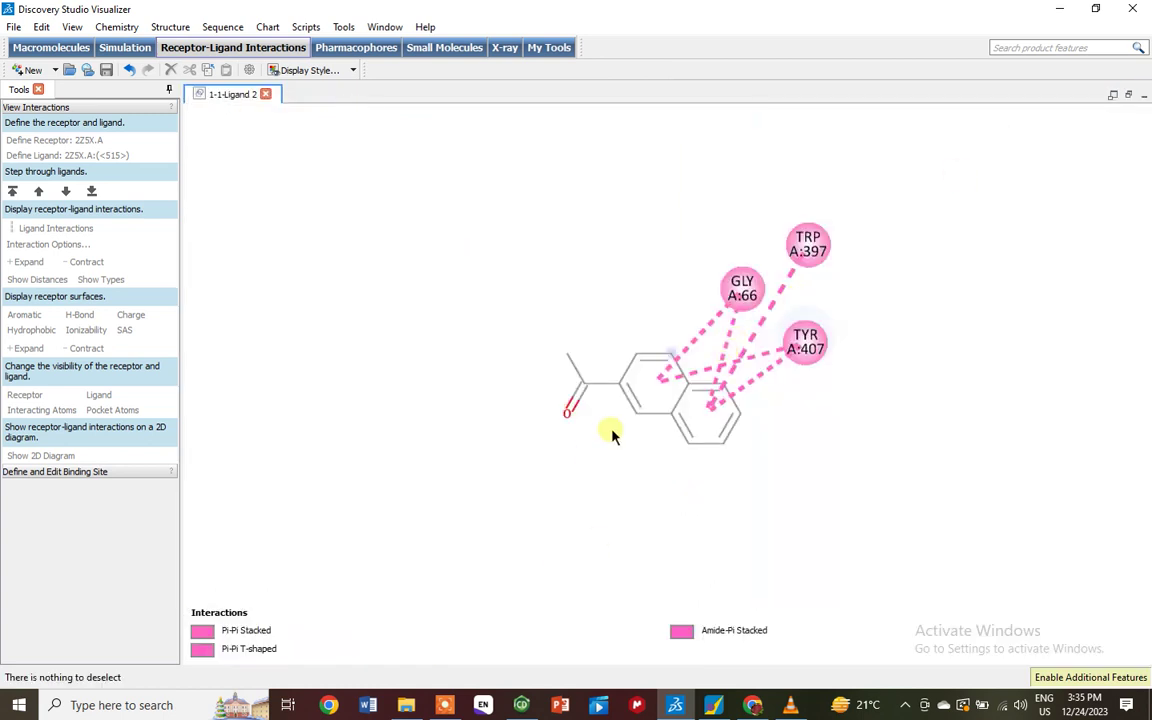
{"action": "right_click", "coordinate": [494, 252]}
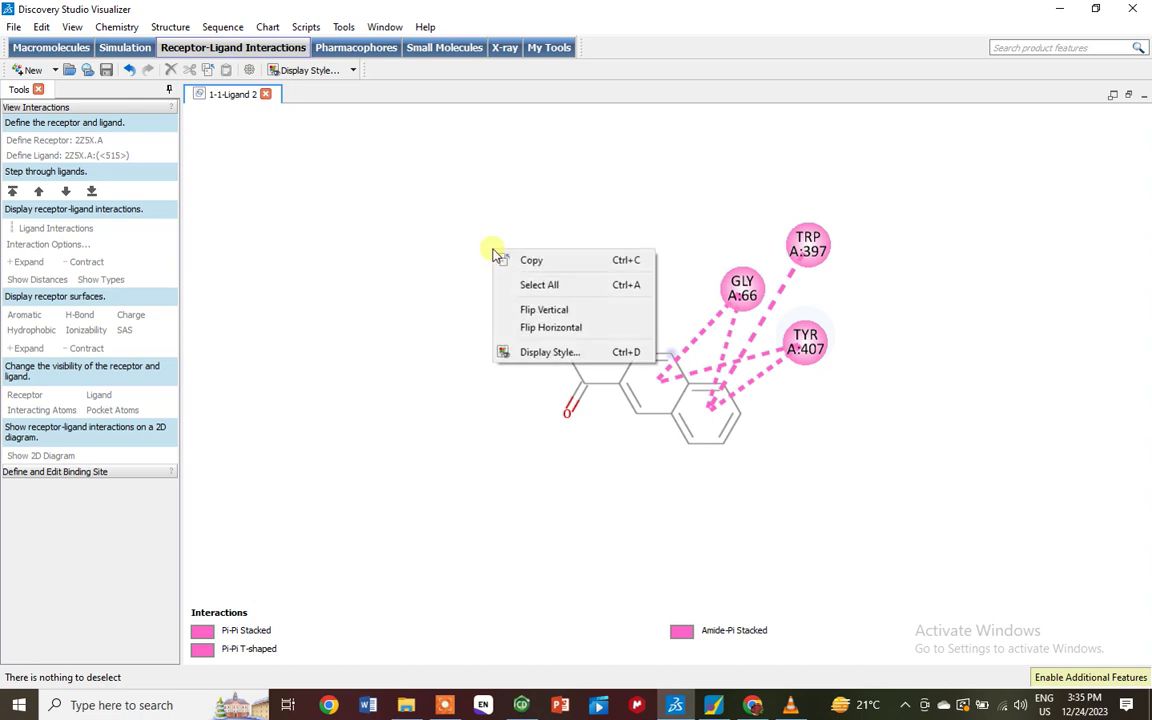
{"action": "left_click", "coordinate": [512, 352]}
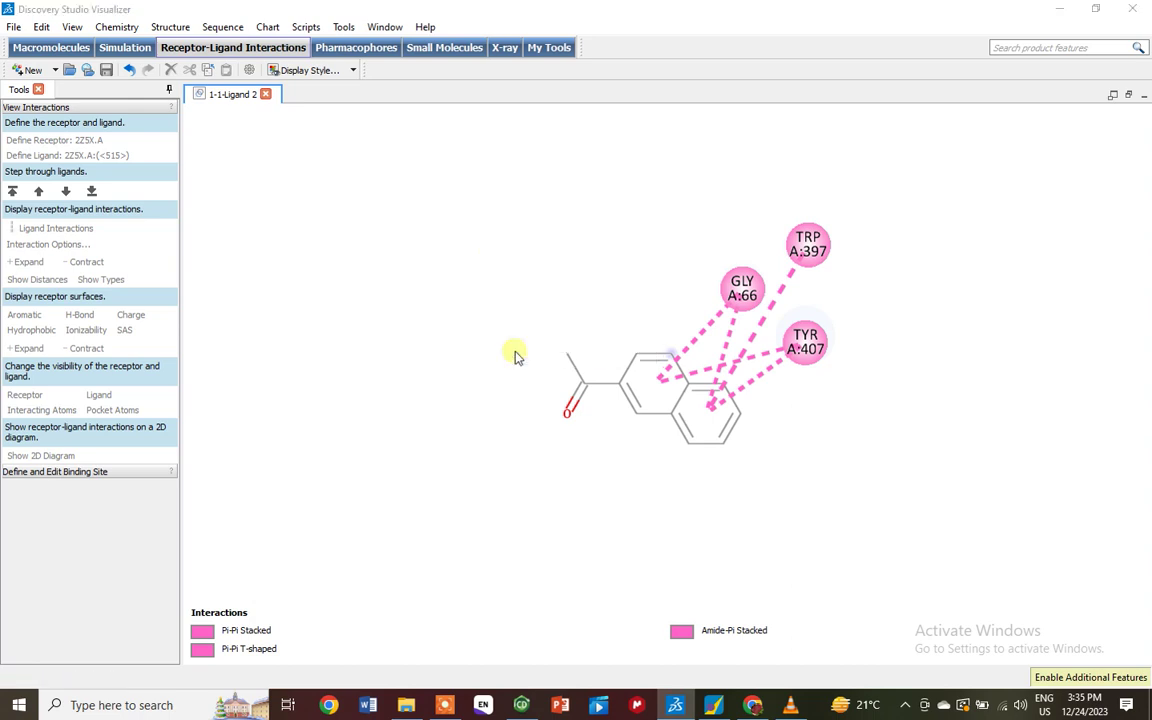
{"action": "left_click", "coordinate": [251, 220]}
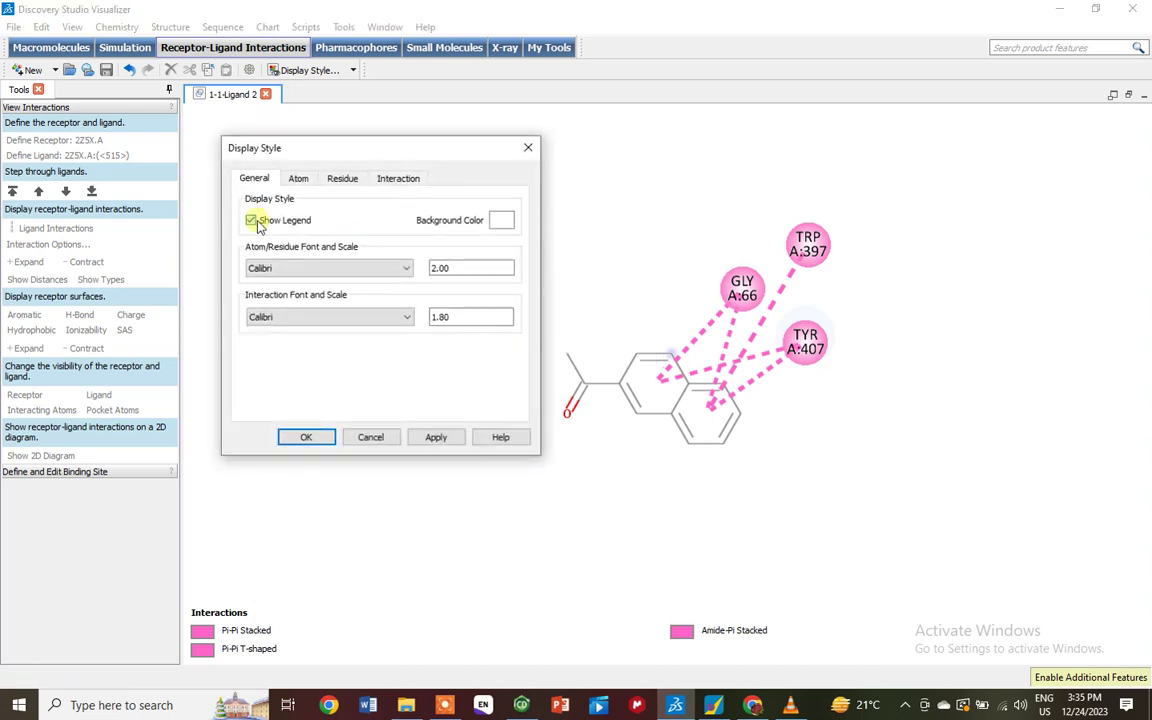
Set the diagram's atoms to Stick style with size 0.15 and custom colour #aa0000, and turn off the solvent accessible surface
{"action": "left_click", "coordinate": [296, 179]}
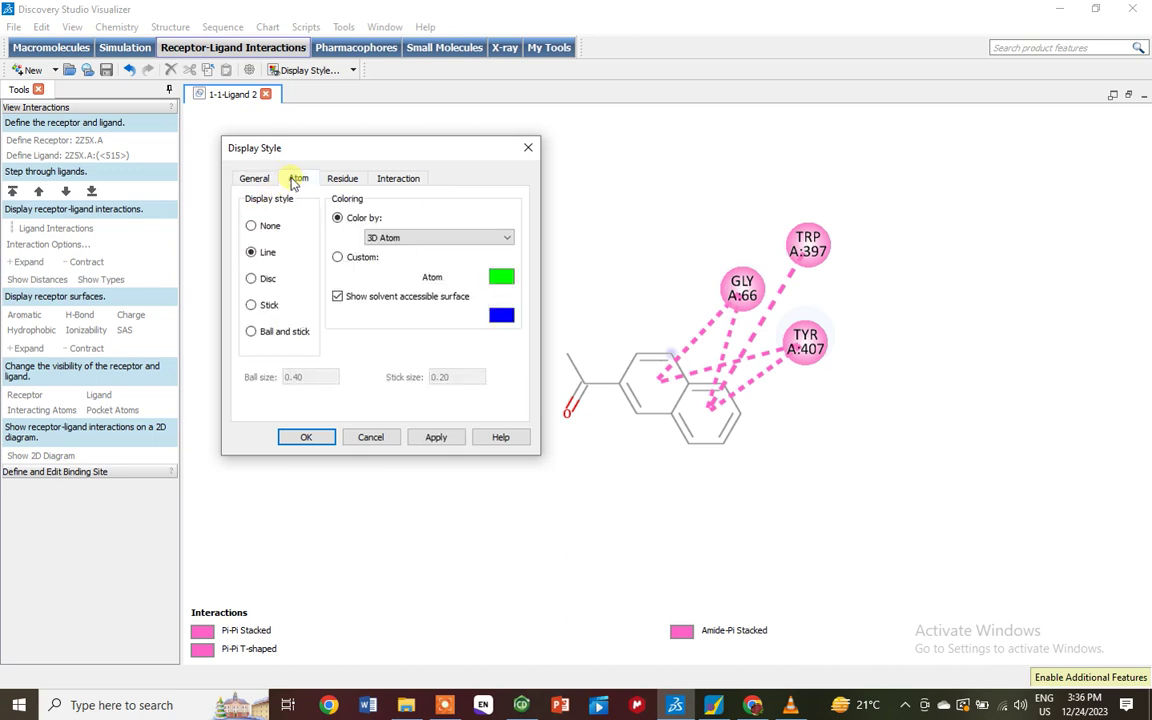
{"action": "left_click", "coordinate": [251, 304]}
{"action": "left_click", "coordinate": [337, 296]}
{"action": "left_click", "coordinate": [337, 257]}
{"action": "left_click", "coordinate": [500, 277]}
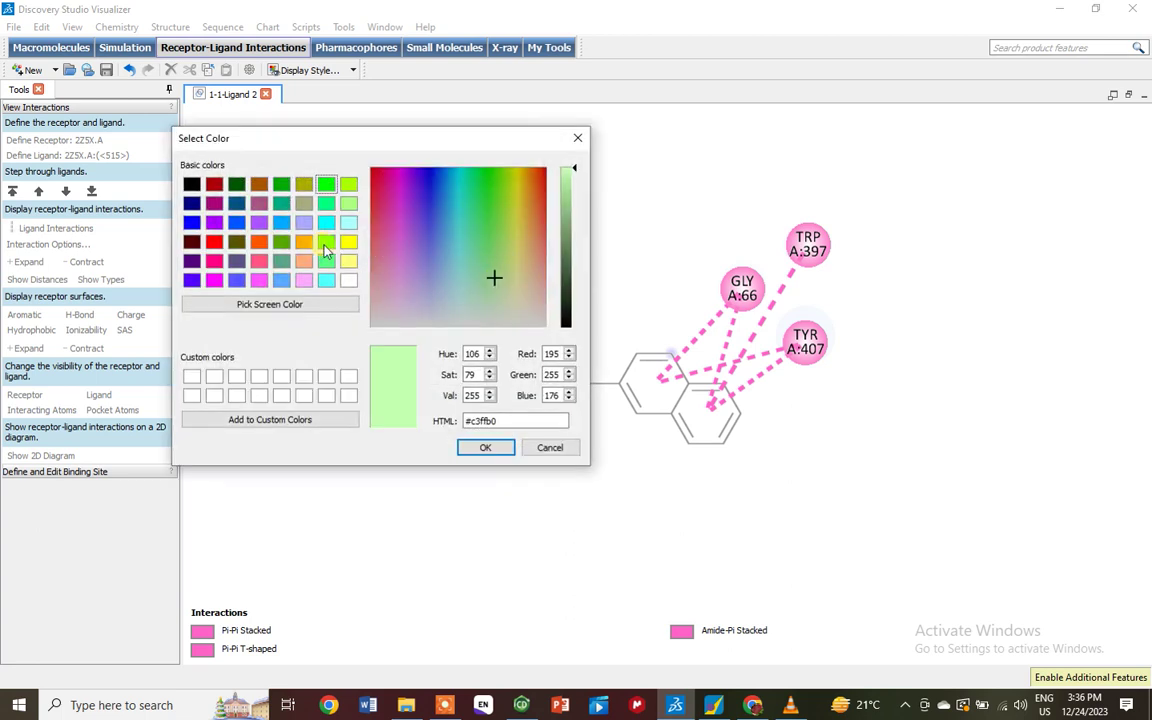
{"action": "left_click", "coordinate": [212, 186]}
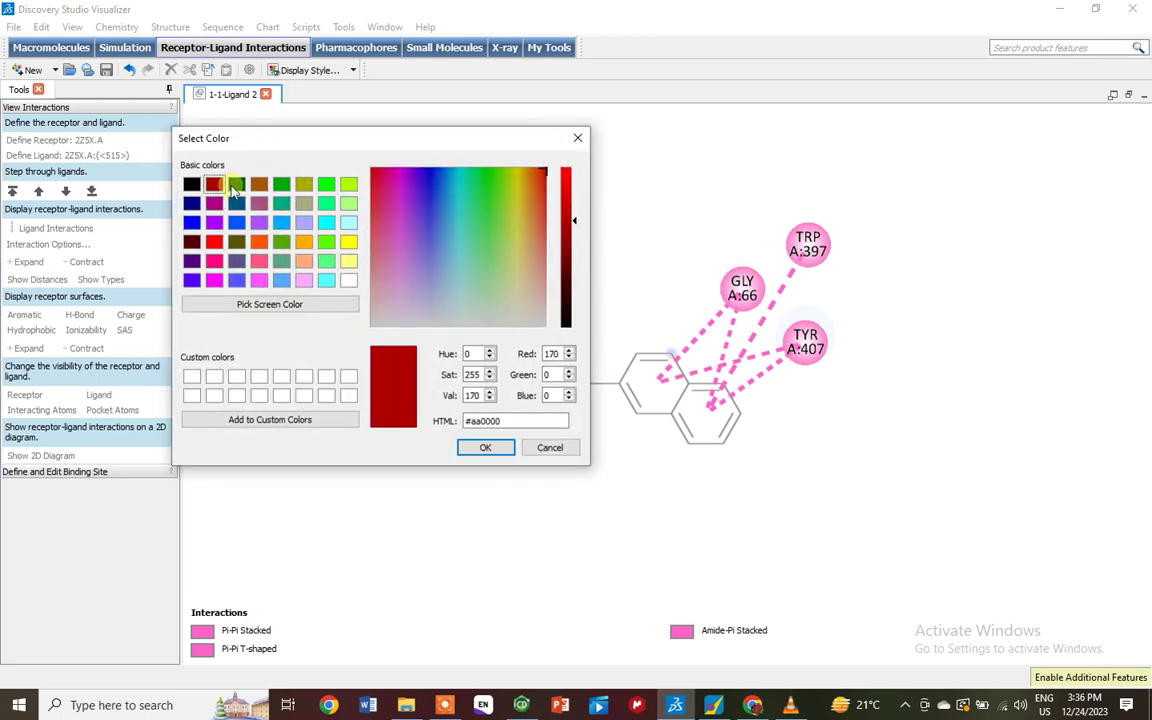
{"action": "left_click", "coordinate": [482, 447]}
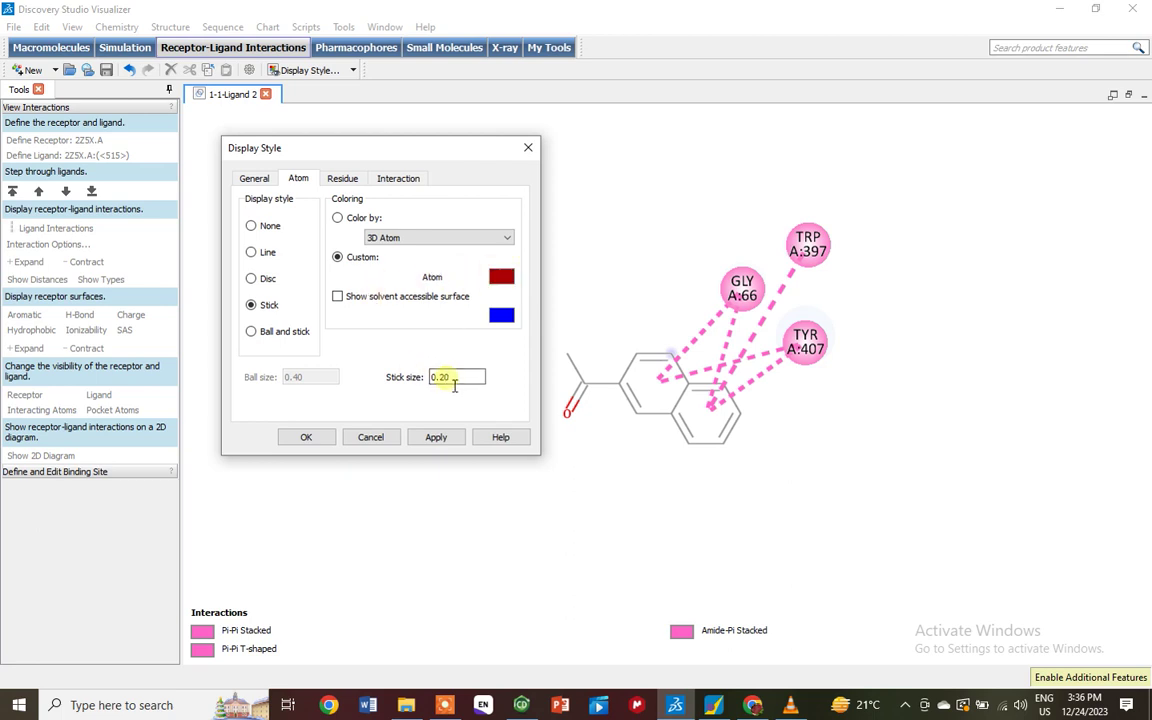
{"action": "left_click", "coordinate": [461, 378]}
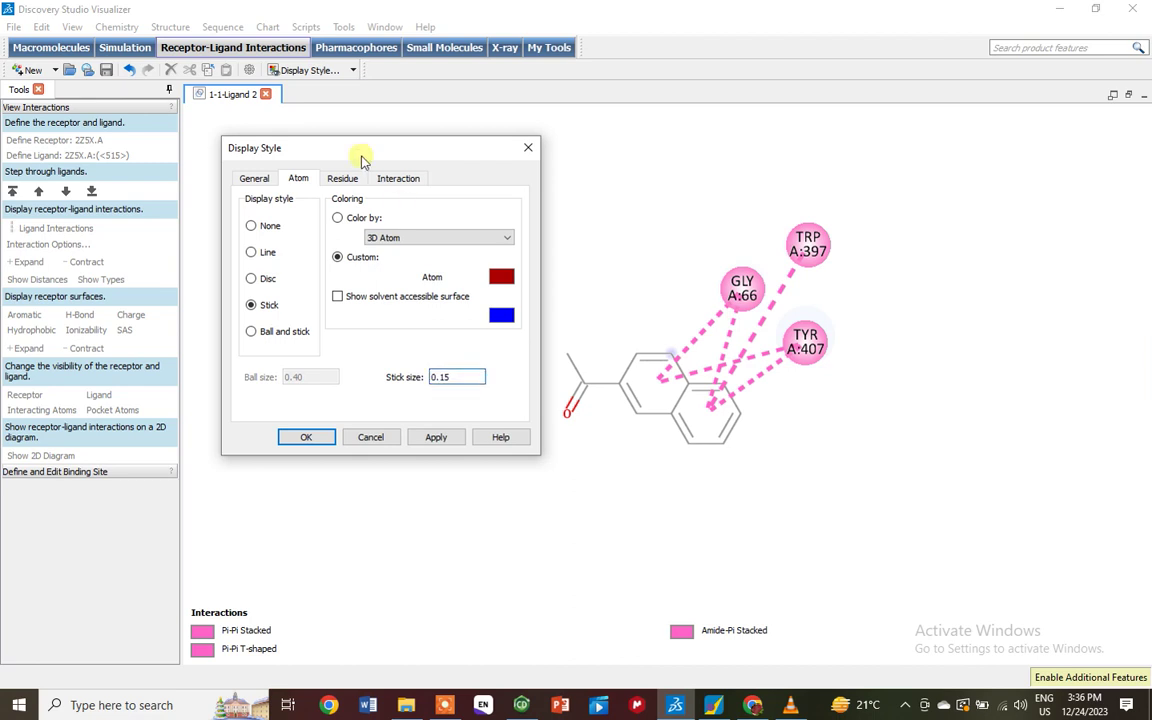
Increase the ball size of the residues in the 2D diagram, keep colouring by interaction, and apply the display style settings
{"action": "left_click", "coordinate": [342, 179]}
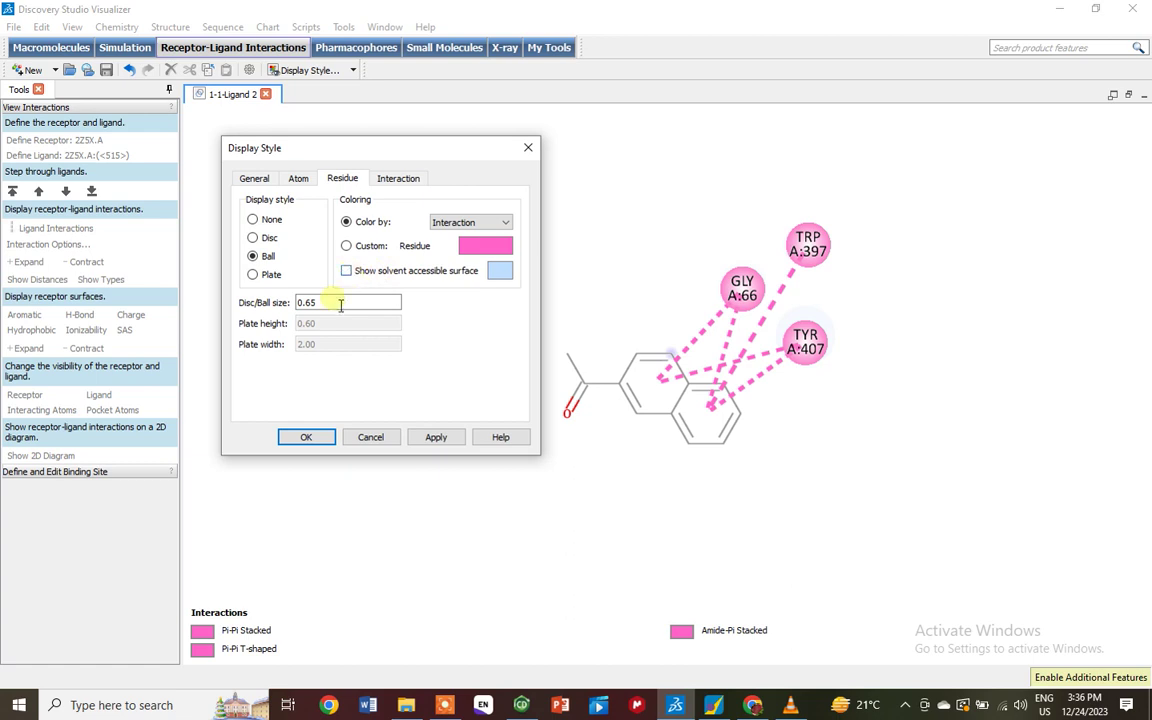
{"action": "double_click", "coordinate": [303, 302]}
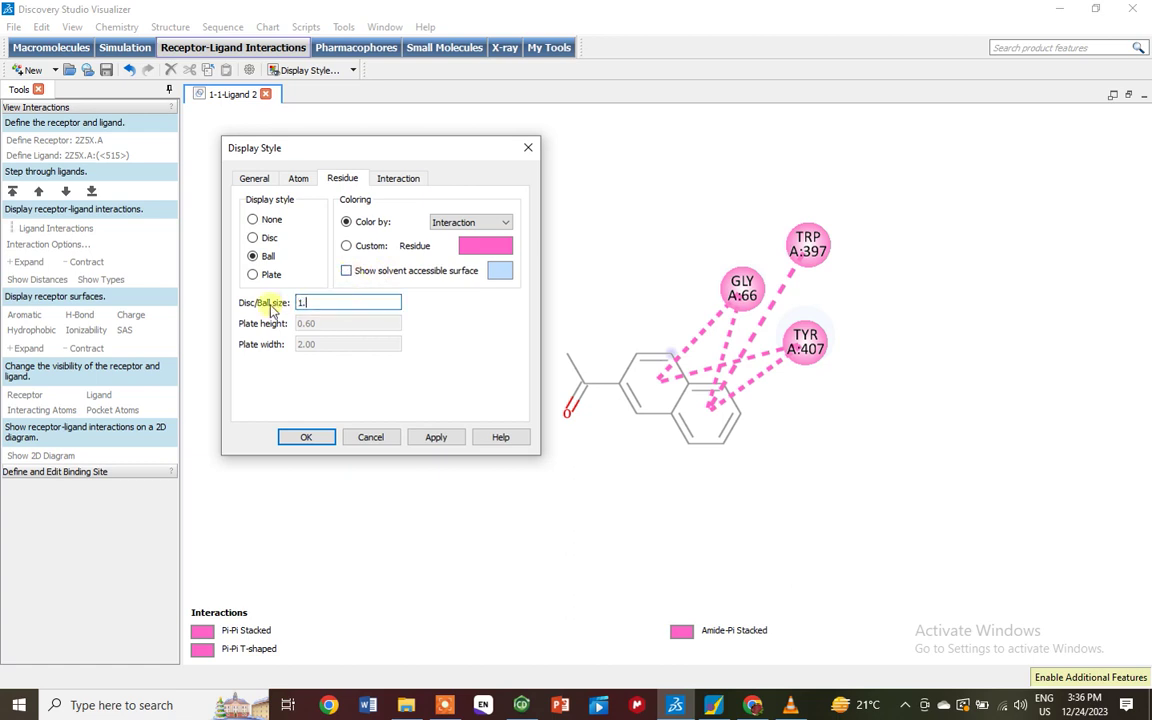
{"action": "left_click", "coordinate": [398, 178]}
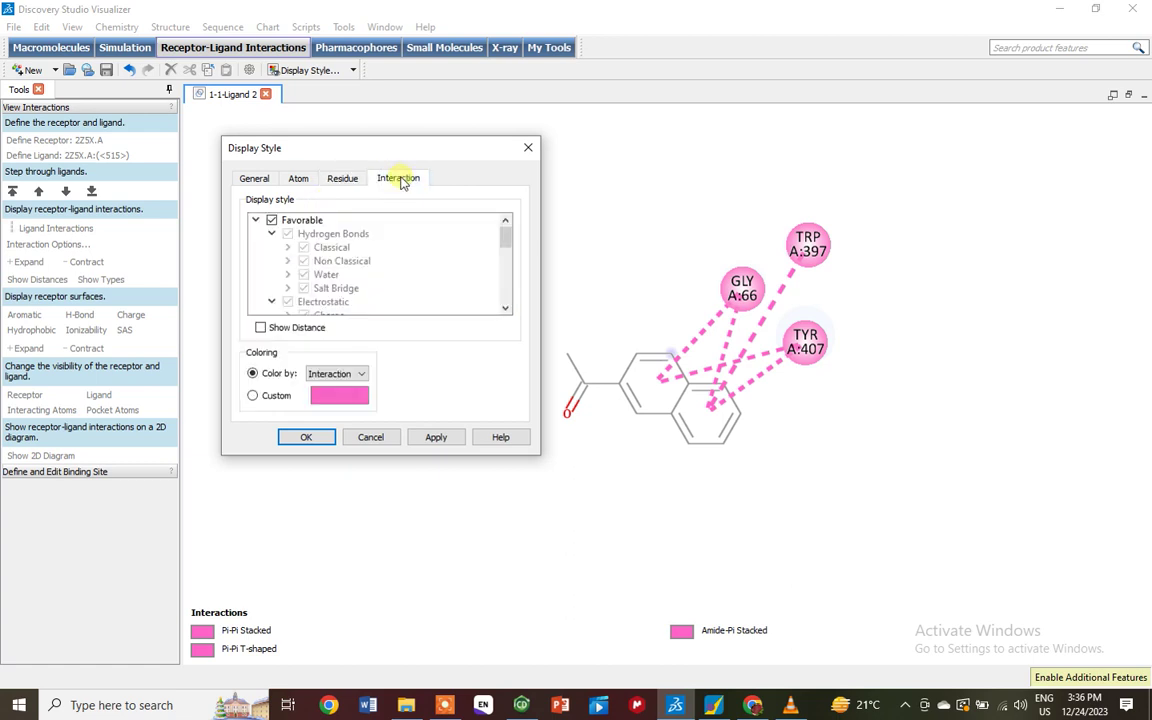
{"action": "left_click", "coordinate": [448, 439]}
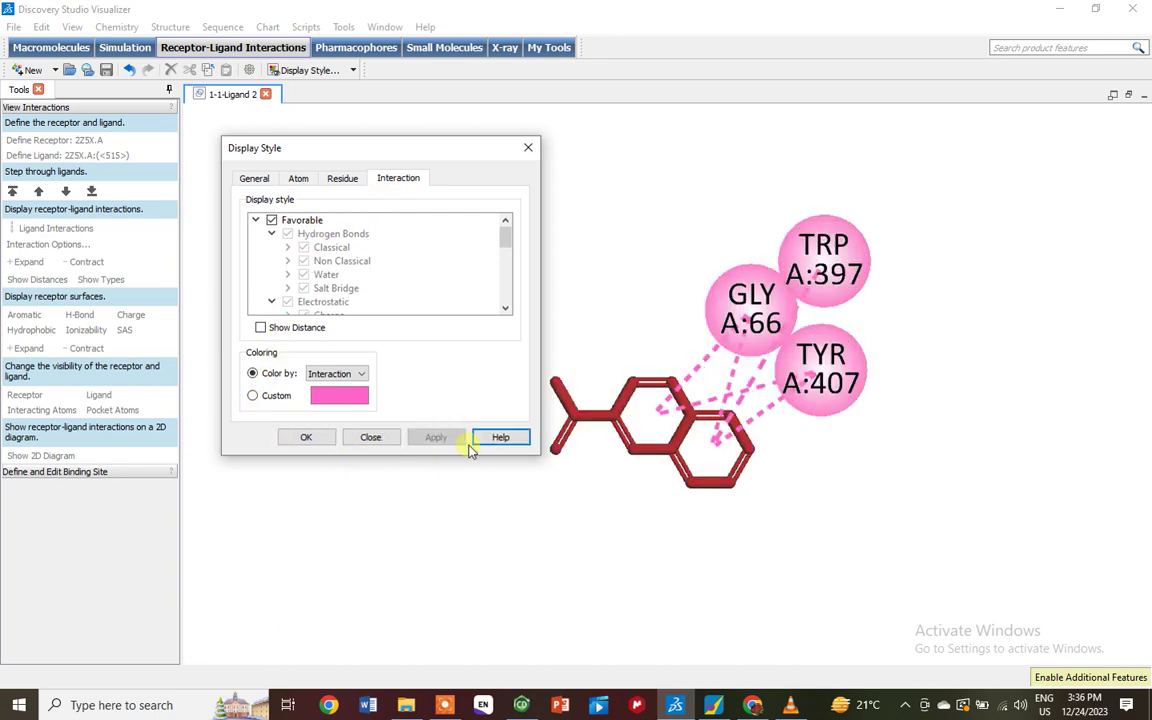
{"action": "left_click", "coordinate": [393, 437]}
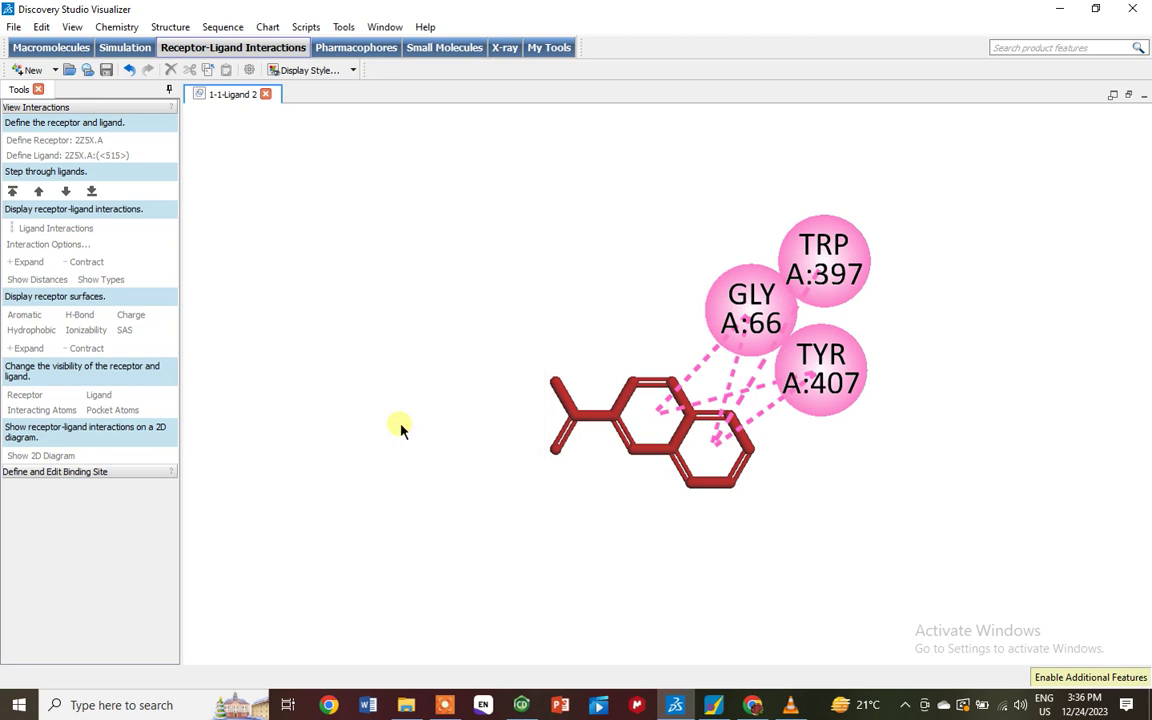
{"action": "left_click", "coordinate": [583, 464]}
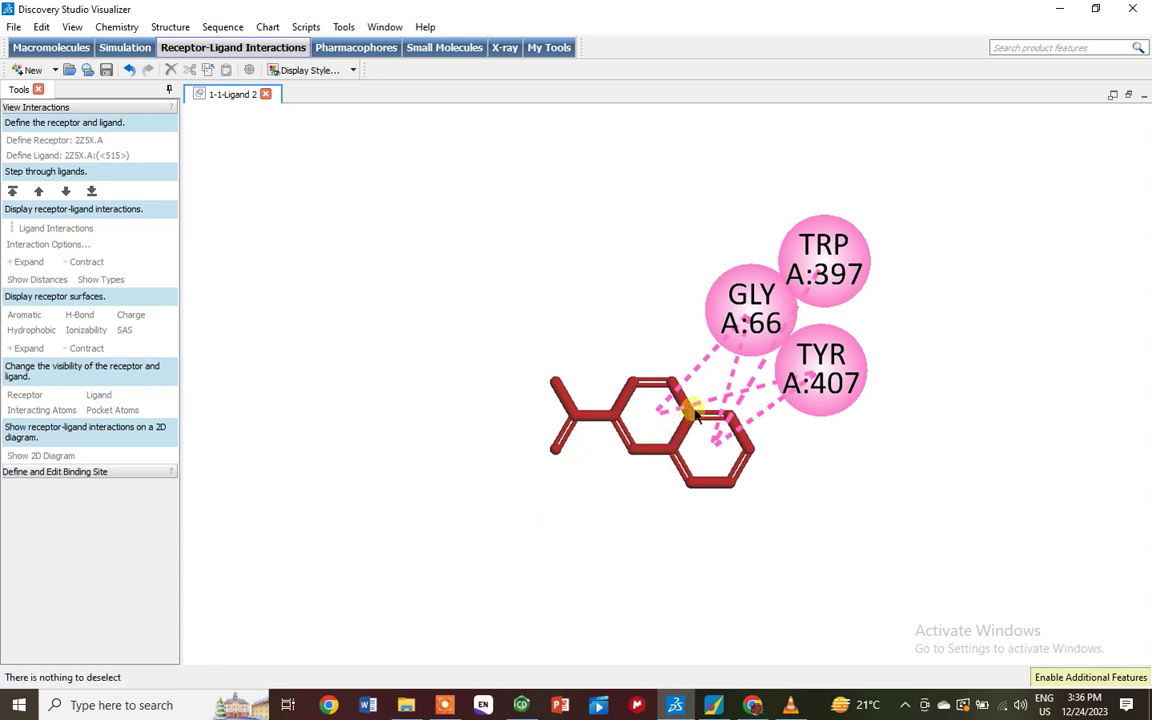
Save the 2D diagram in Downloads as an image file named 1-1-Ligand 2, 3500 pixels wide with the aspect ratio kept
{"action": "scroll", "coordinate": [1064, 401], "scroll_direction": "up", "scroll_amount": 3}
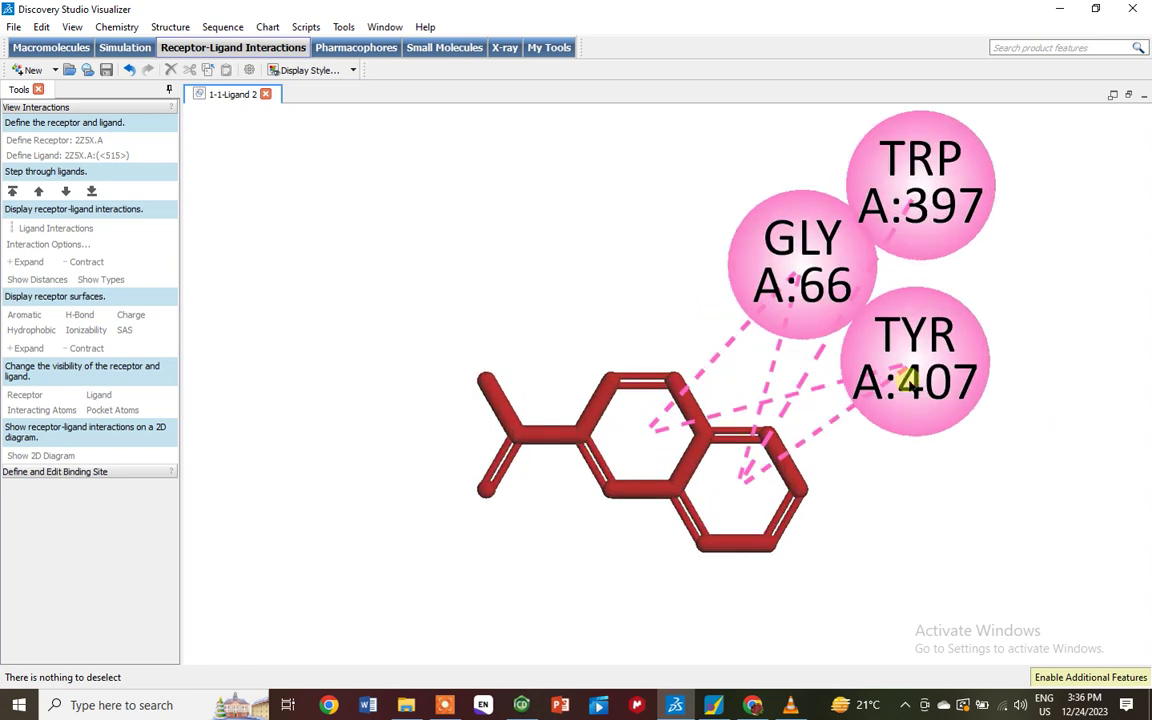
{"action": "scroll", "coordinate": [870, 430], "scroll_direction": "up", "scroll_amount": 2}
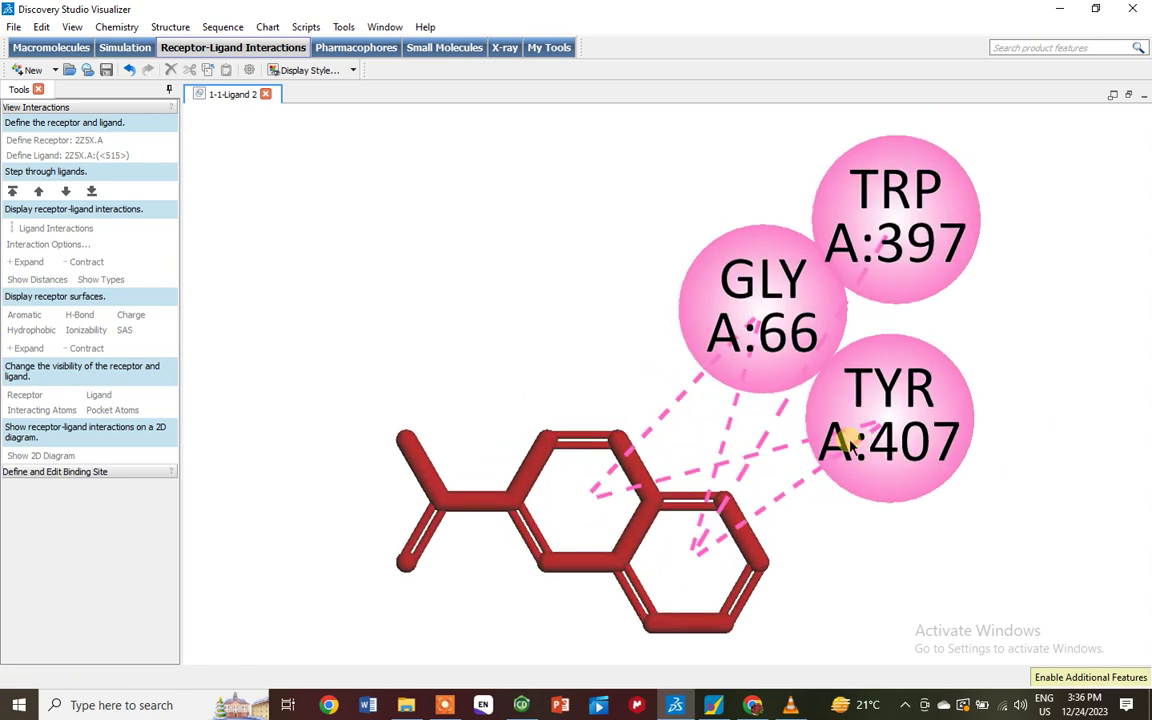
{"action": "scroll", "coordinate": [850, 445], "scroll_direction": "up", "scroll_amount": 1}
{"action": "scroll", "coordinate": [848, 440], "scroll_direction": "down", "scroll_amount": 1}
{"action": "mouse_move", "coordinate": [818, 424]}
{"action": "middle_mouse_down"}
{"action": "mouse_move", "coordinate": [820, 391]}
{"action": "mouse_move", "coordinate": [825, 413]}
{"action": "middle_mouse_up"}
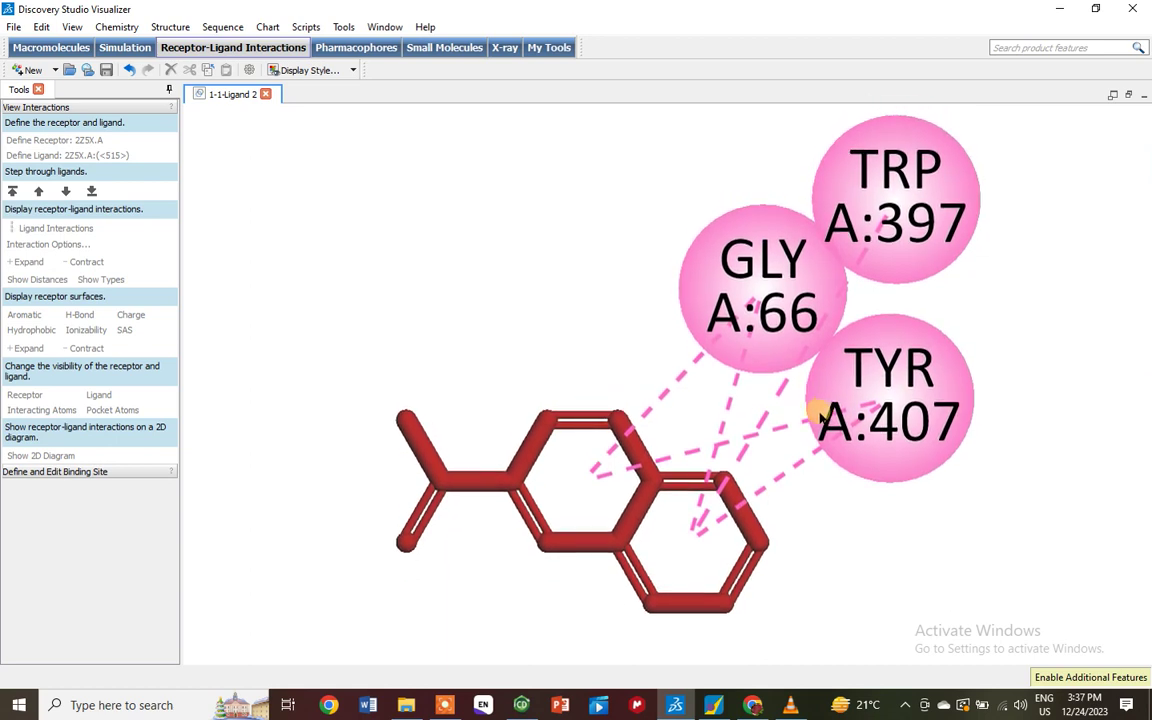
{"action": "left_click", "coordinate": [14, 27]}
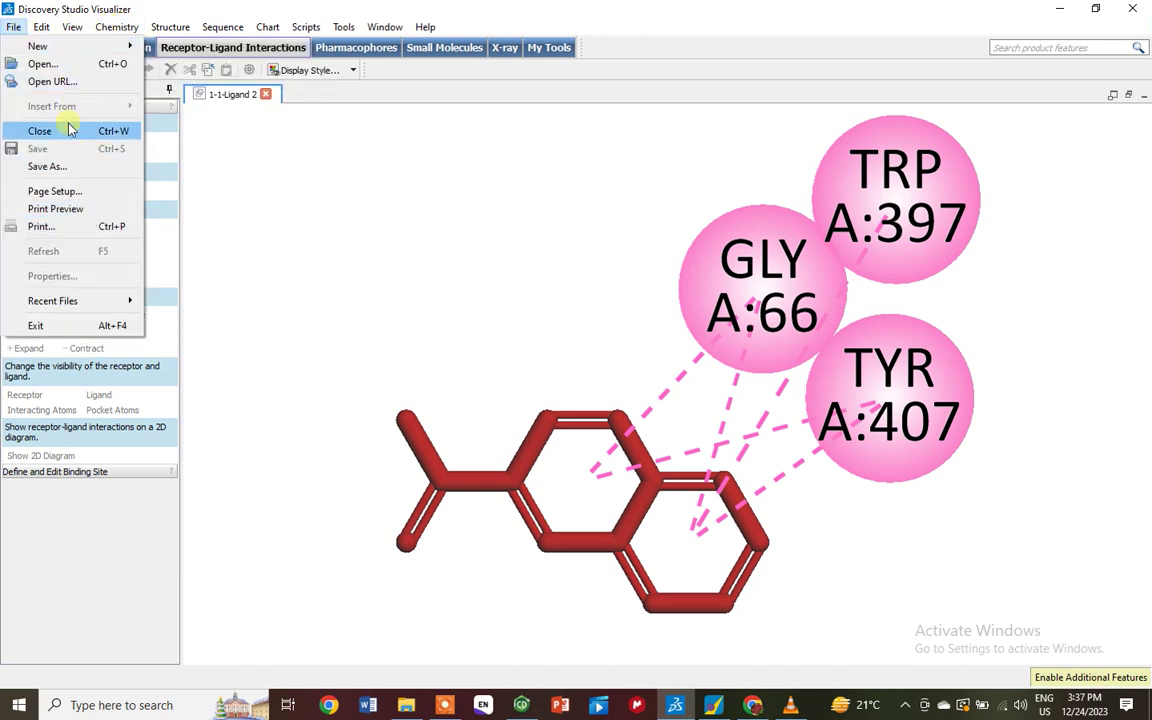
{"action": "left_click", "coordinate": [78, 168]}
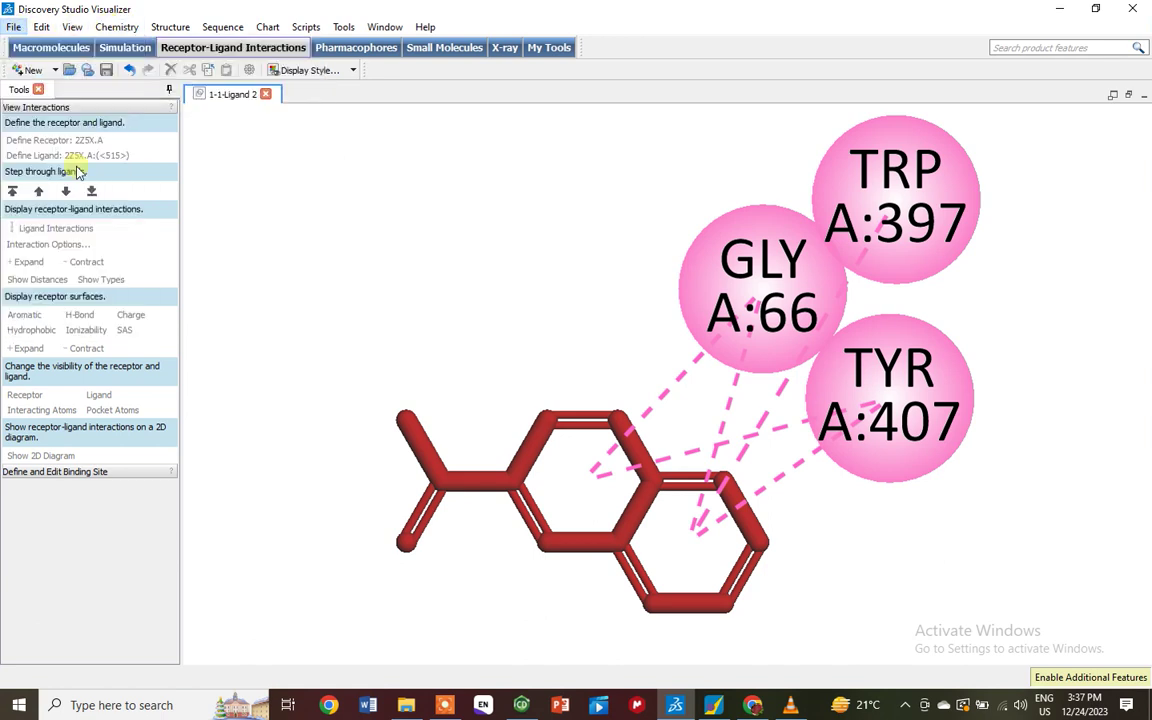
{"action": "left_click", "coordinate": [136, 233]}
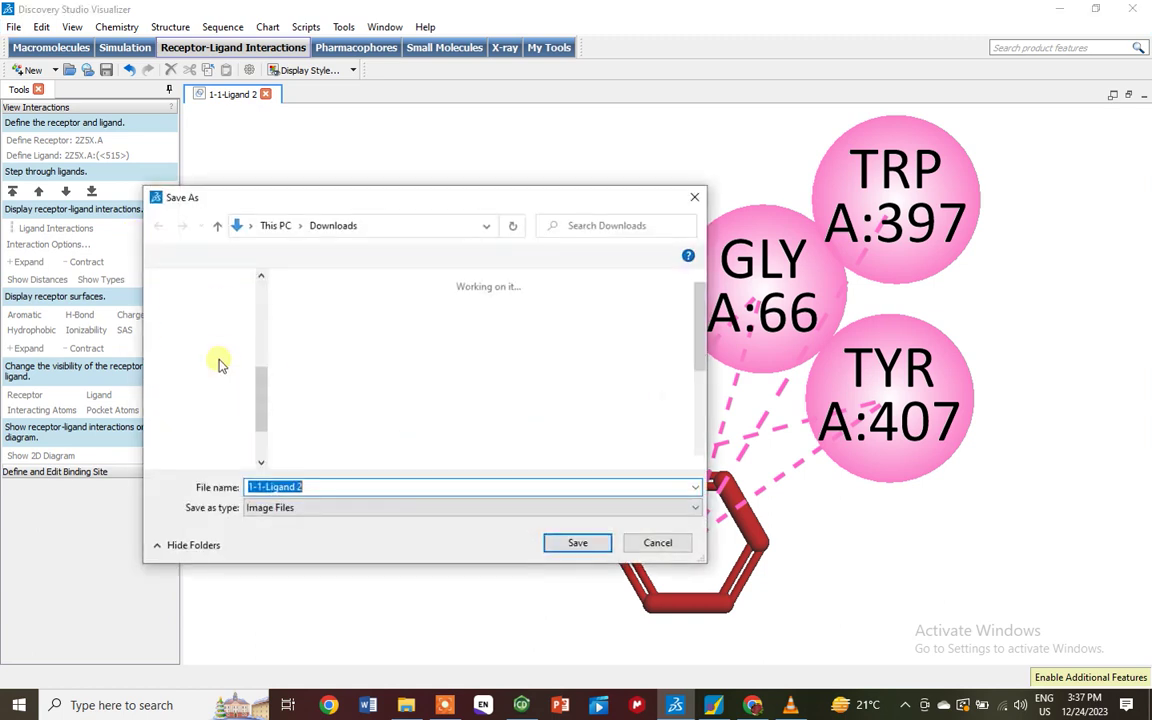
{"action": "scroll", "coordinate": [237, 360], "scroll_direction": "up", "scroll_amount": 3}
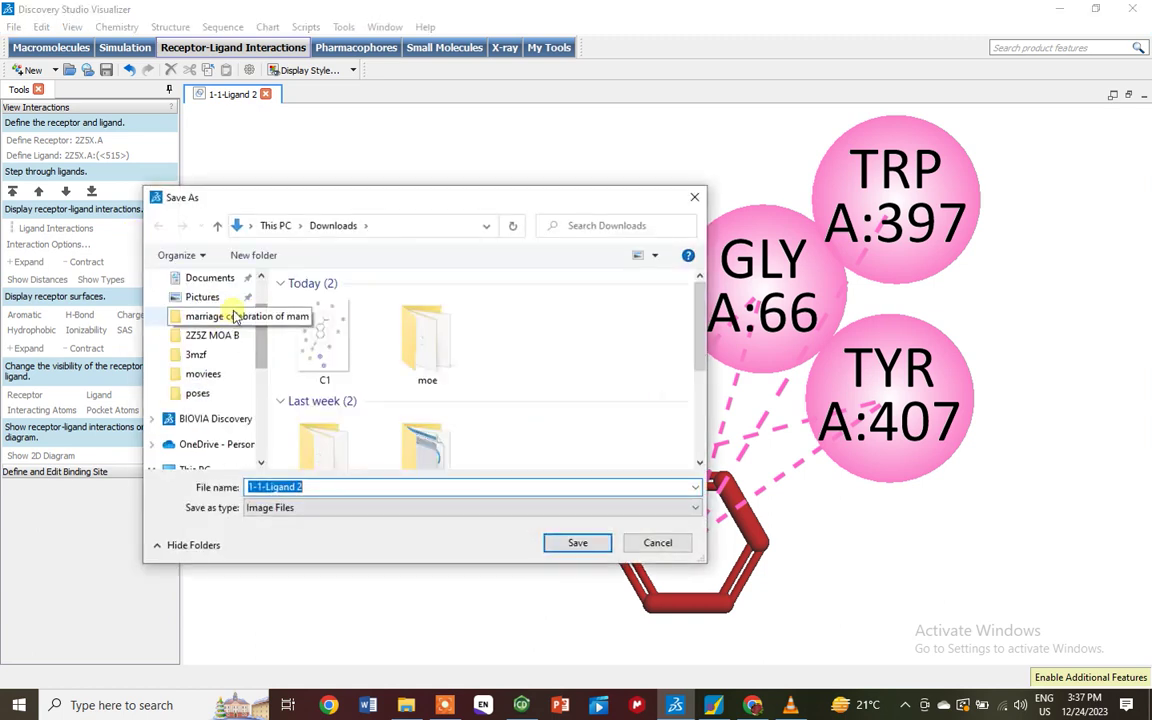
{"action": "scroll", "coordinate": [257, 290], "scroll_direction": "up", "scroll_amount": 2}
{"action": "left_click", "coordinate": [215, 329]}
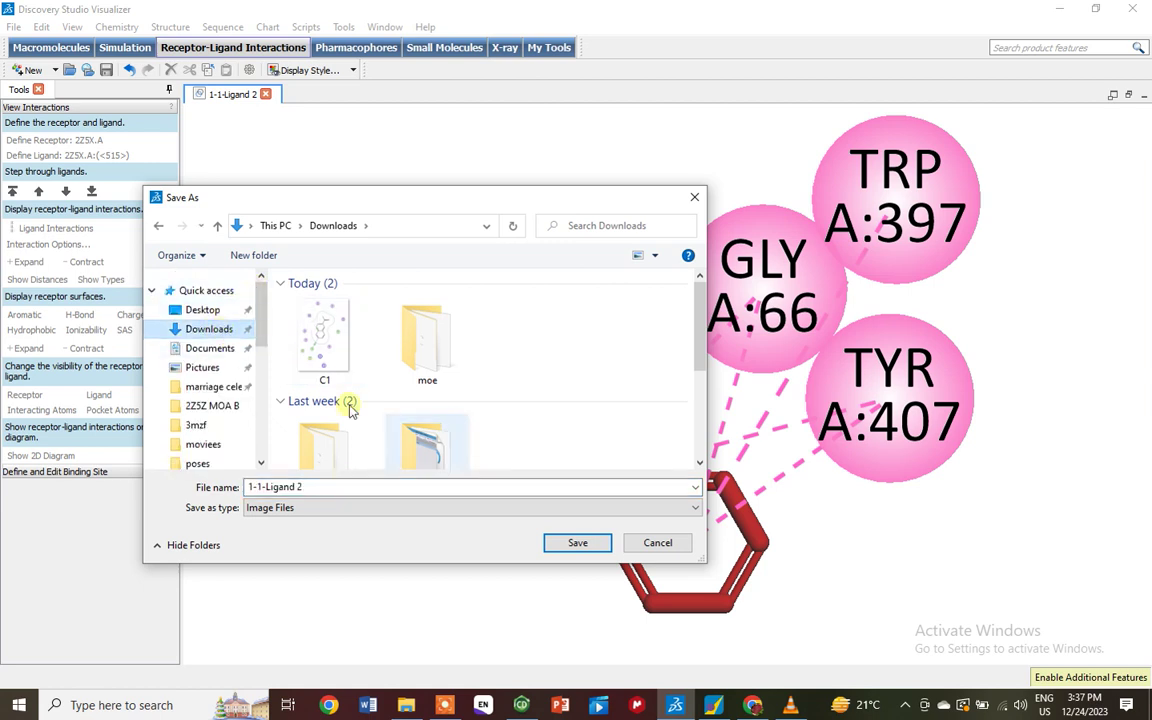
{"action": "left_click", "coordinate": [276, 508]}
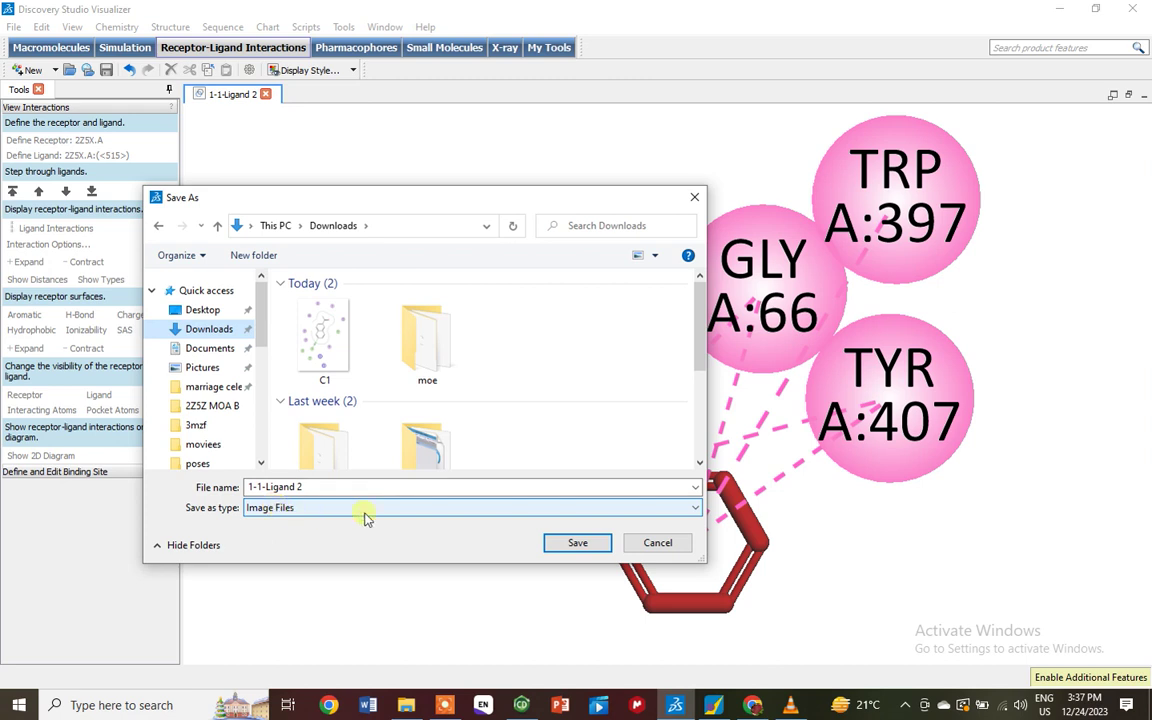
{"action": "left_click", "coordinate": [575, 545]}
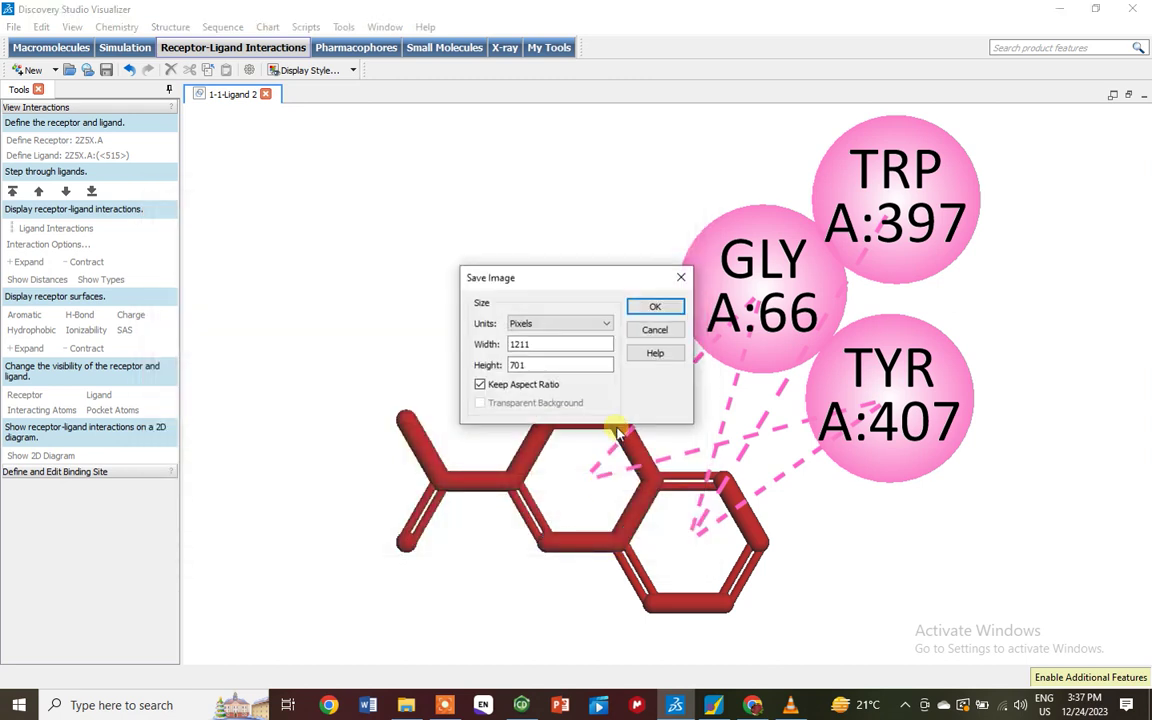
{"action": "double_click", "coordinate": [524, 344]}
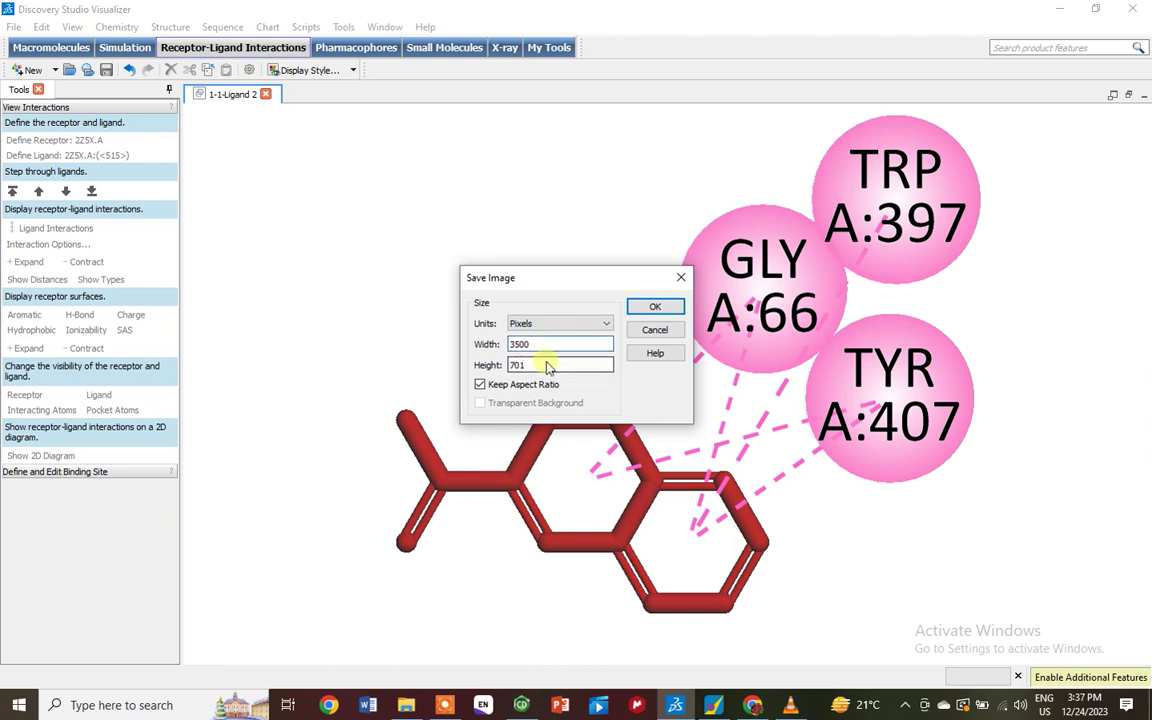
{"action": "left_click", "coordinate": [650, 312]}
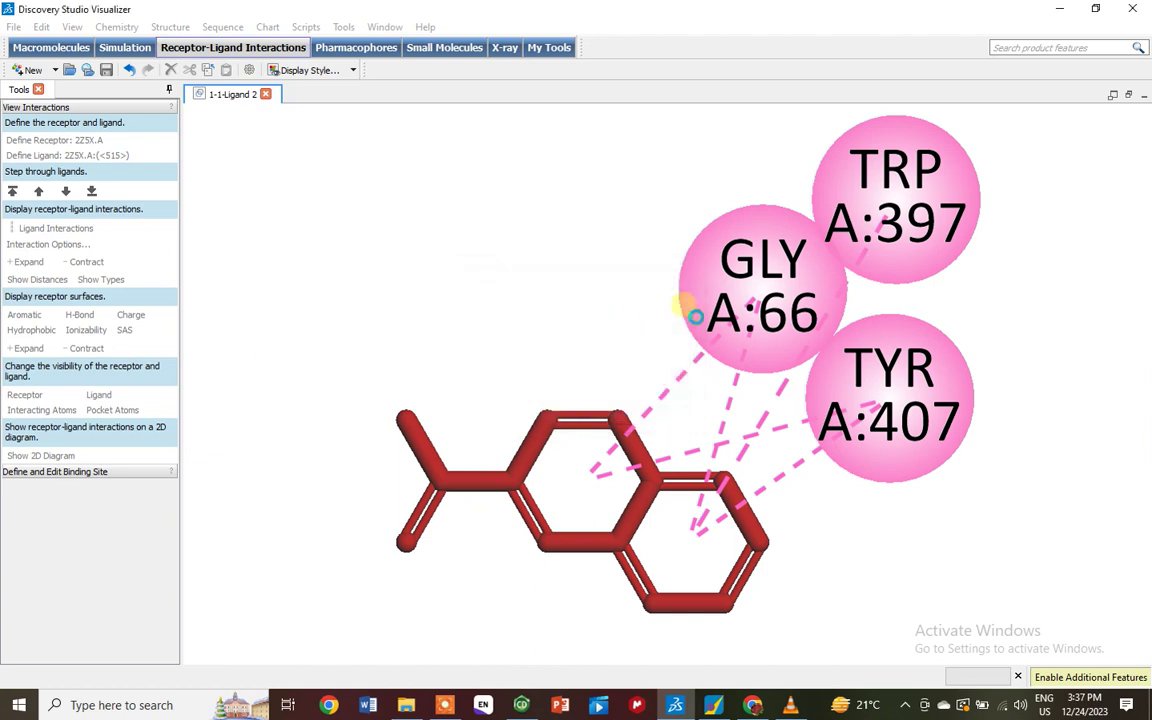
Return to the 1-1 complex's 3D view and save it in Downloads as a Discovery Studio file named 1-1
{"action": "left_click", "coordinate": [1144, 96]}
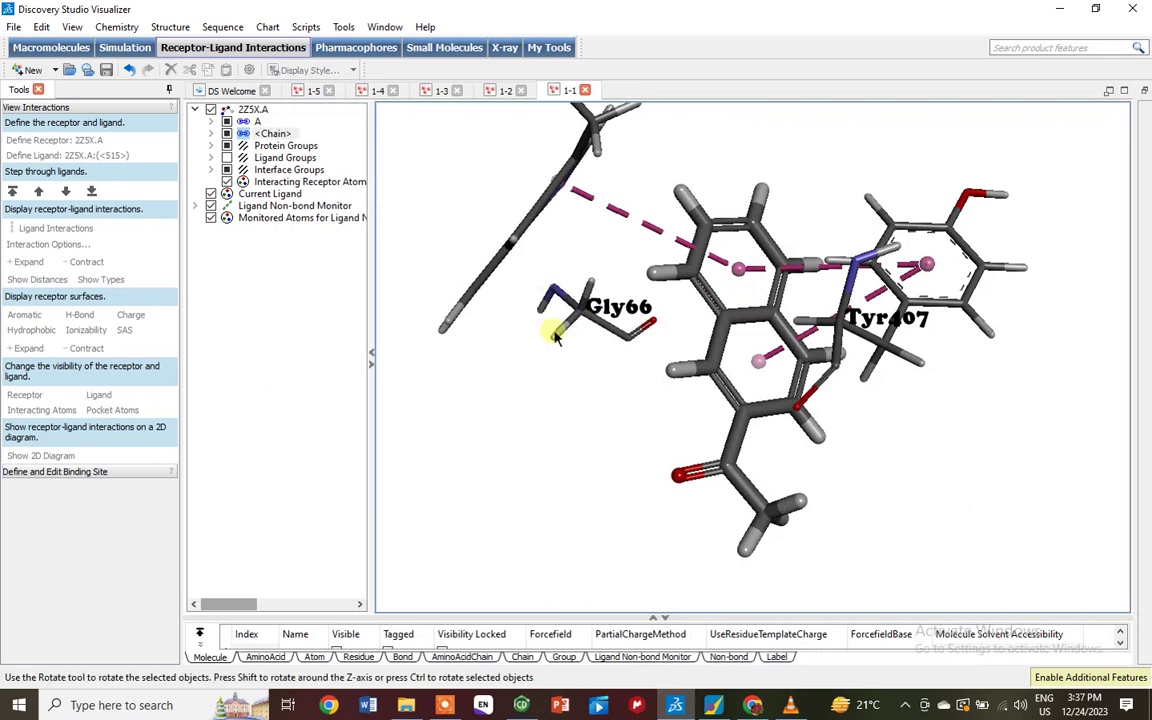
{"action": "left_click", "coordinate": [686, 224]}
{"action": "left_click_drag", "start_coordinate": [722, 378], "coordinate": [703, 397]}
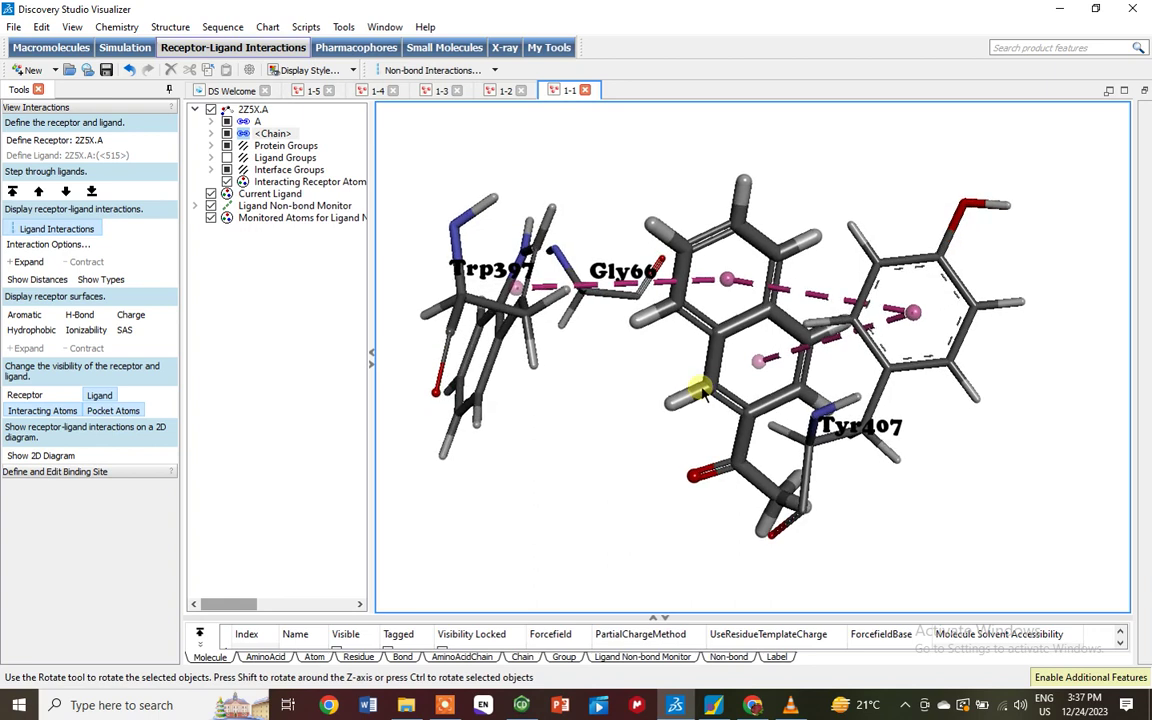
{"action": "scroll", "coordinate": [775, 380], "scroll_direction": "up", "scroll_amount": 2}
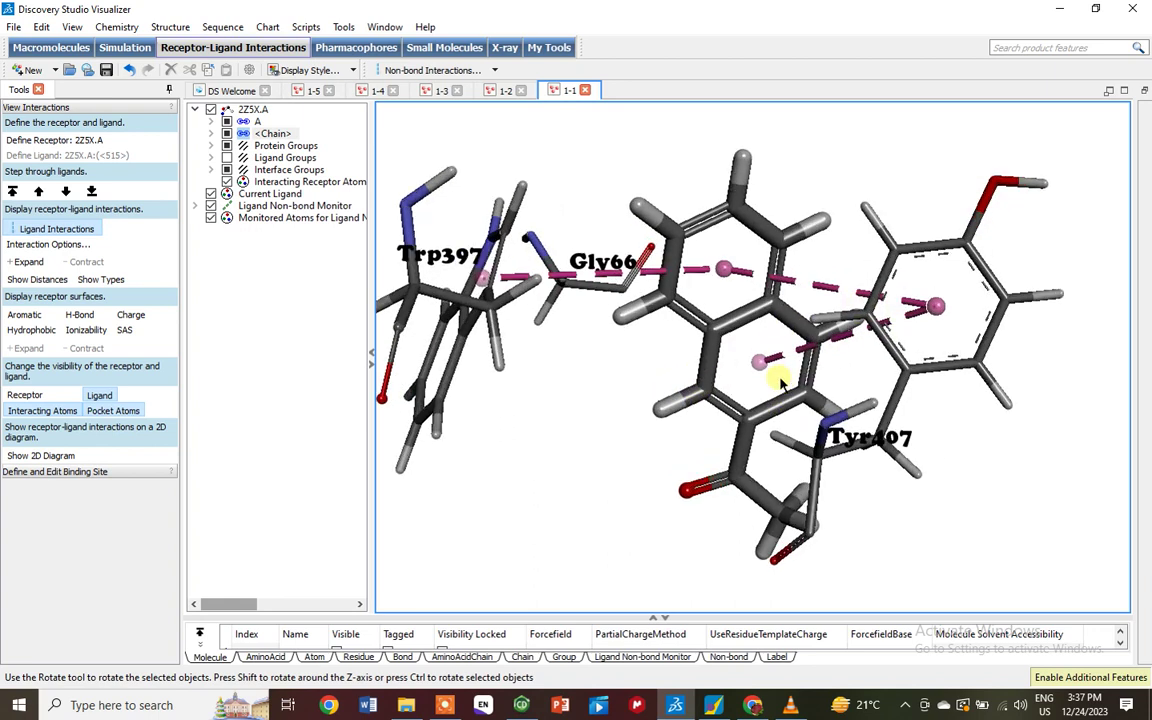
{"action": "left_click_drag", "start_coordinate": [781, 382], "coordinate": [763, 374]}
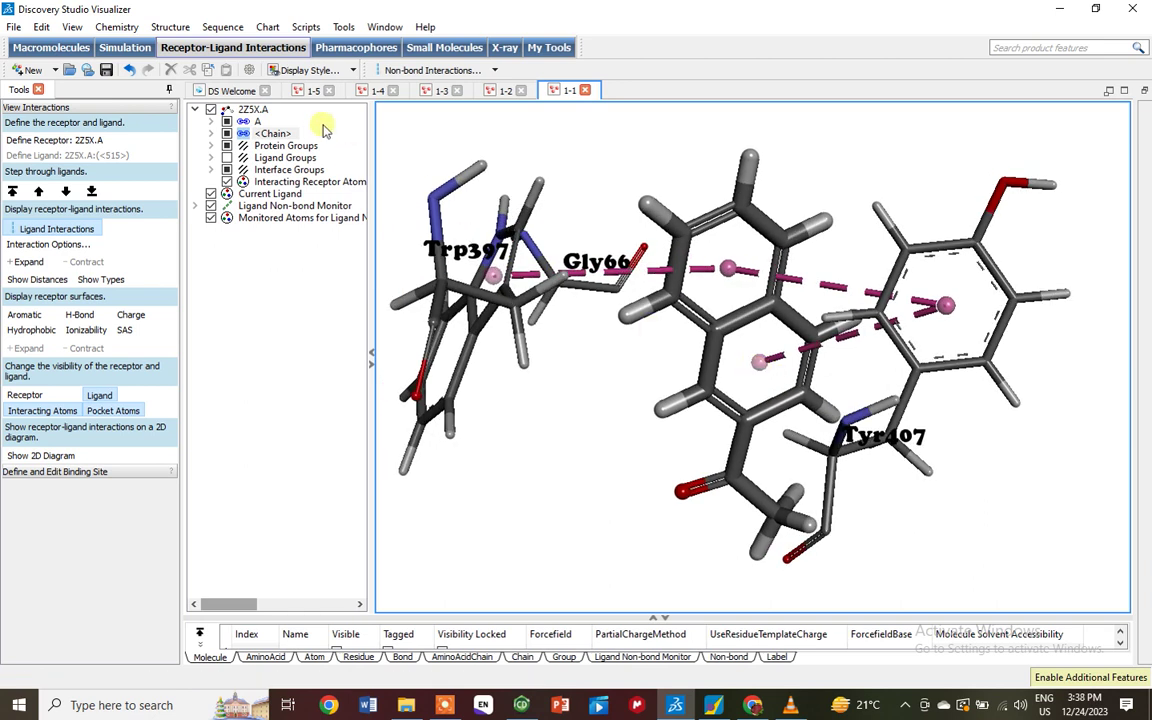
{"action": "left_click", "coordinate": [13, 27]}
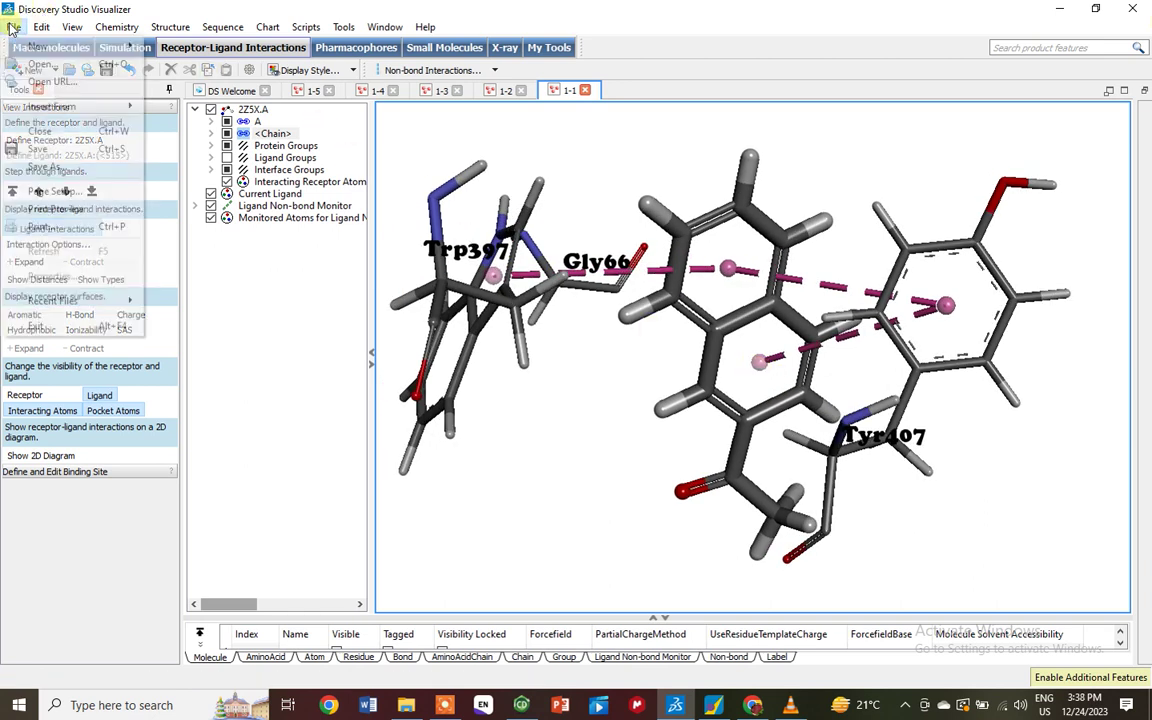
{"action": "left_click", "coordinate": [45, 152]}
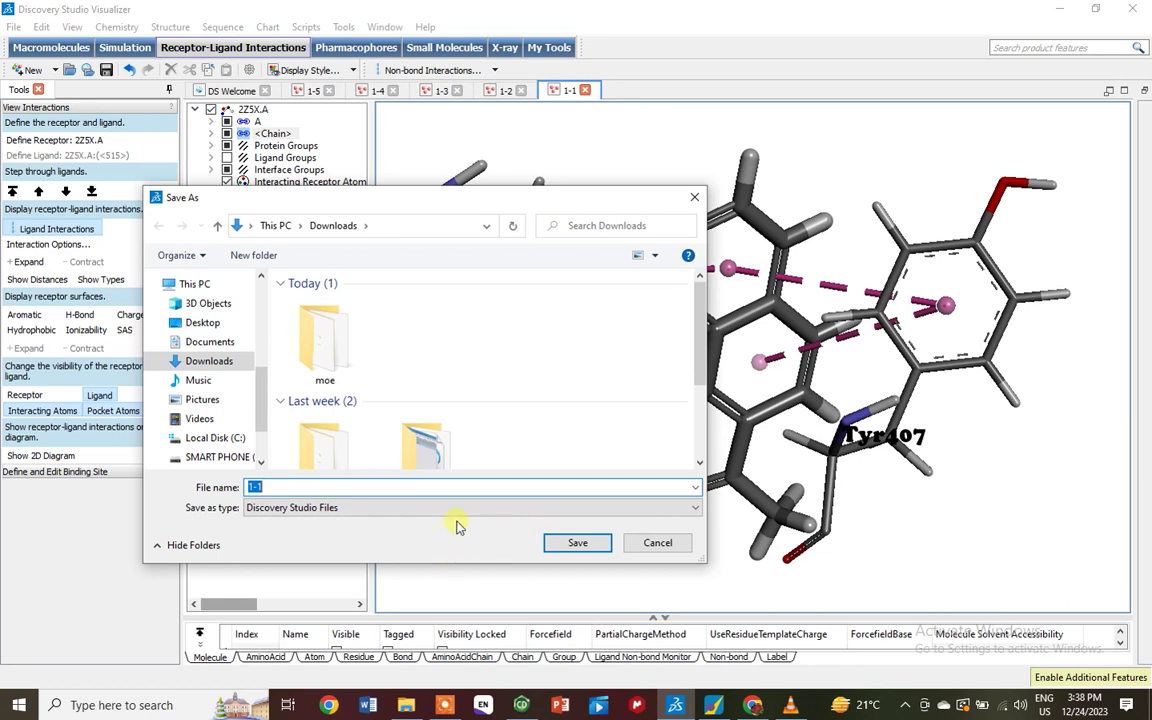
{"action": "left_click", "coordinate": [572, 543]}
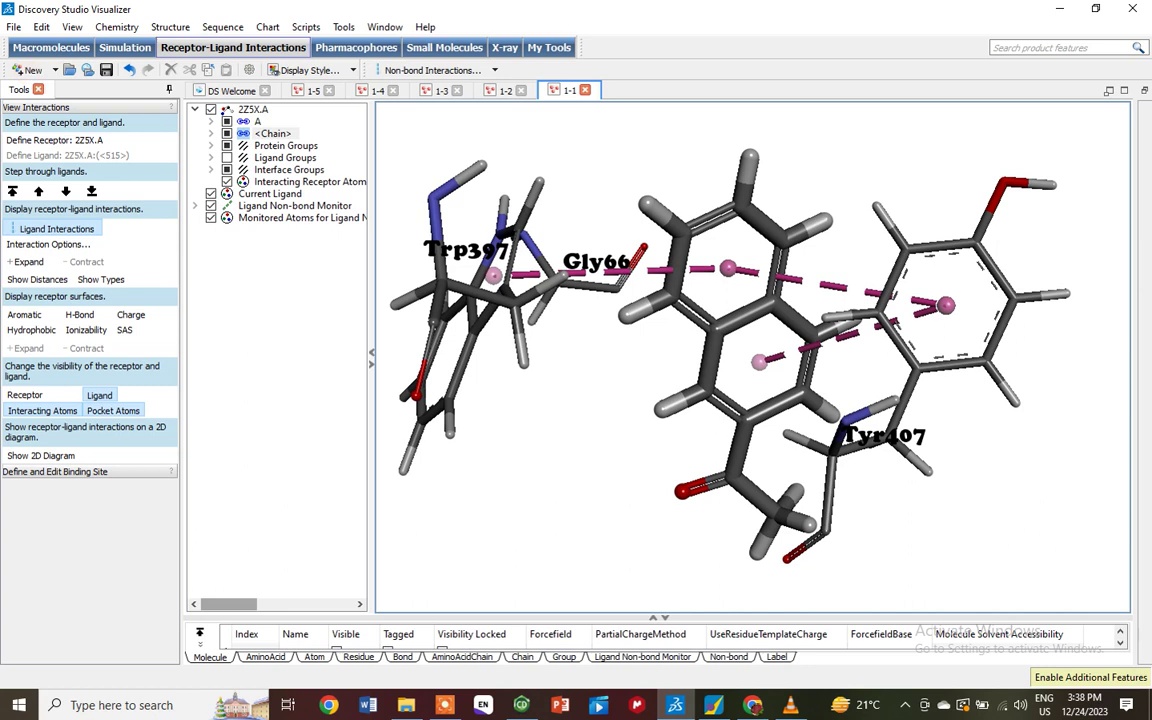
Save the 3D view in Downloads as an image file named 1-1 with a width of 3500 pixels
{"action": "left_click", "coordinate": [14, 26]}
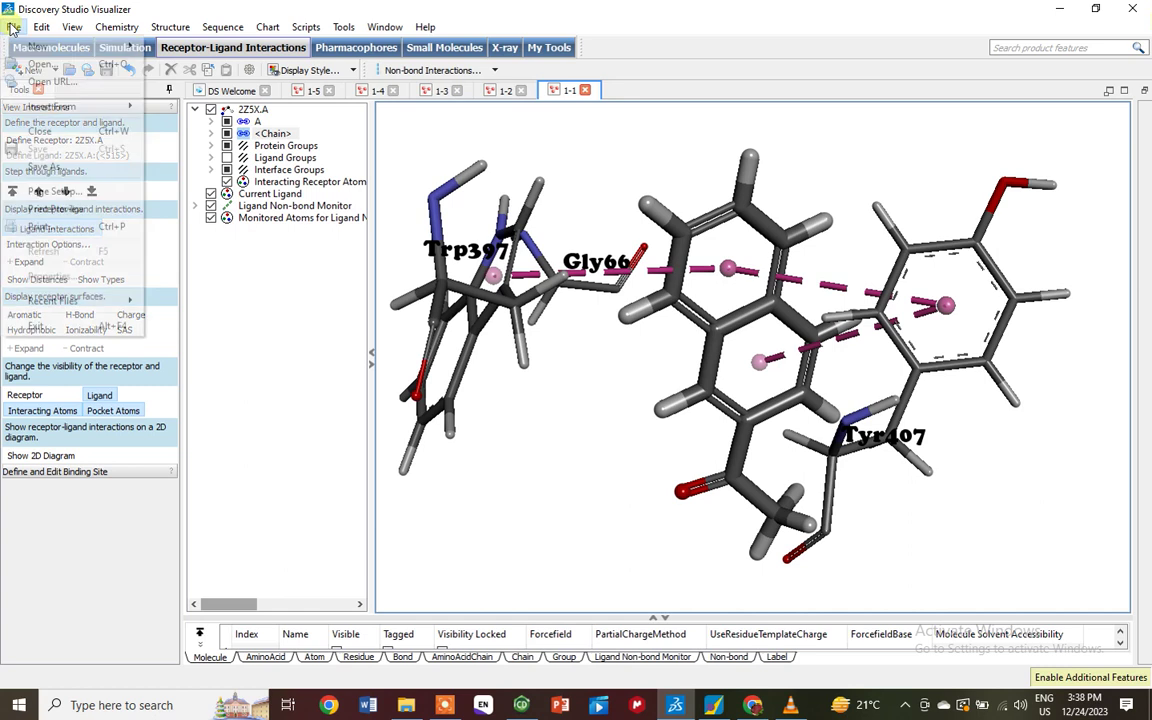
{"action": "left_click", "coordinate": [74, 163]}
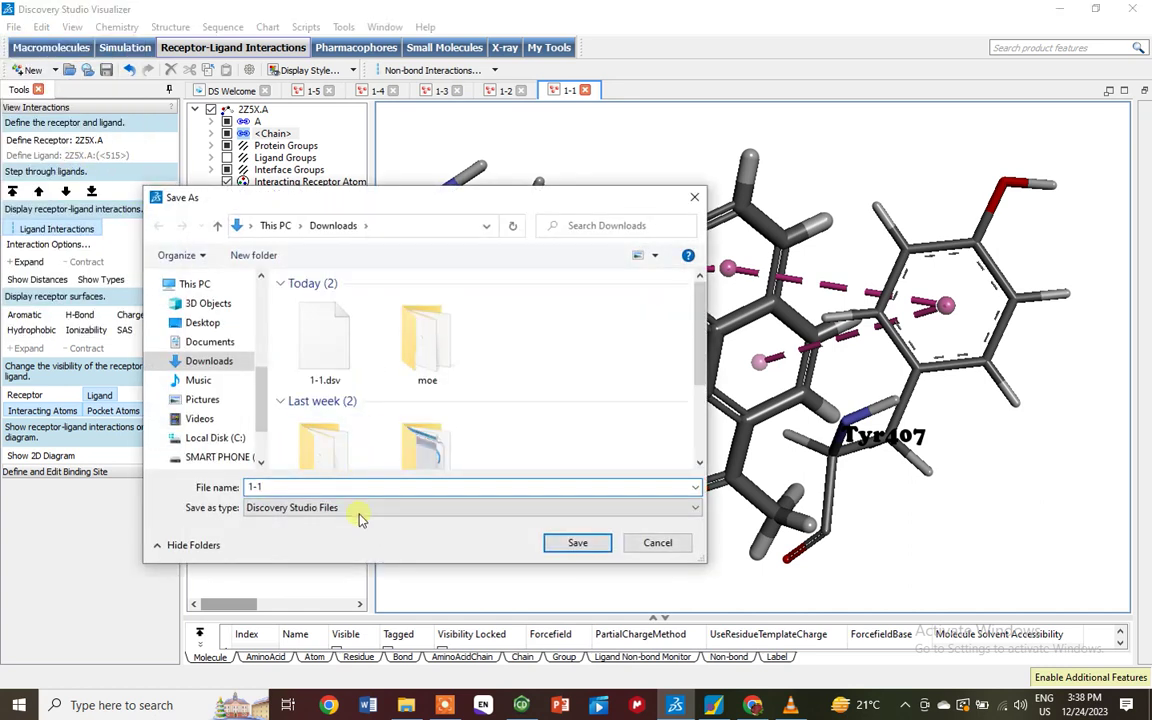
{"action": "left_click", "coordinate": [362, 510]}
{"action": "left_click", "coordinate": [321, 489]}
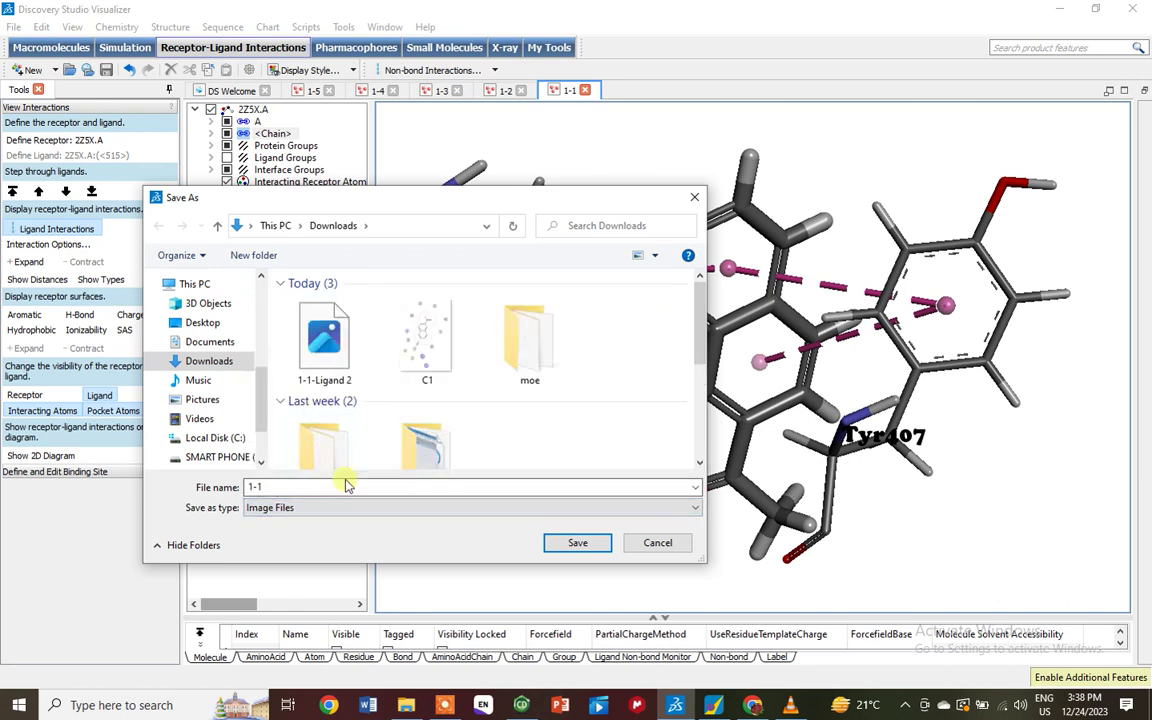
{"action": "left_click", "coordinate": [548, 543]}
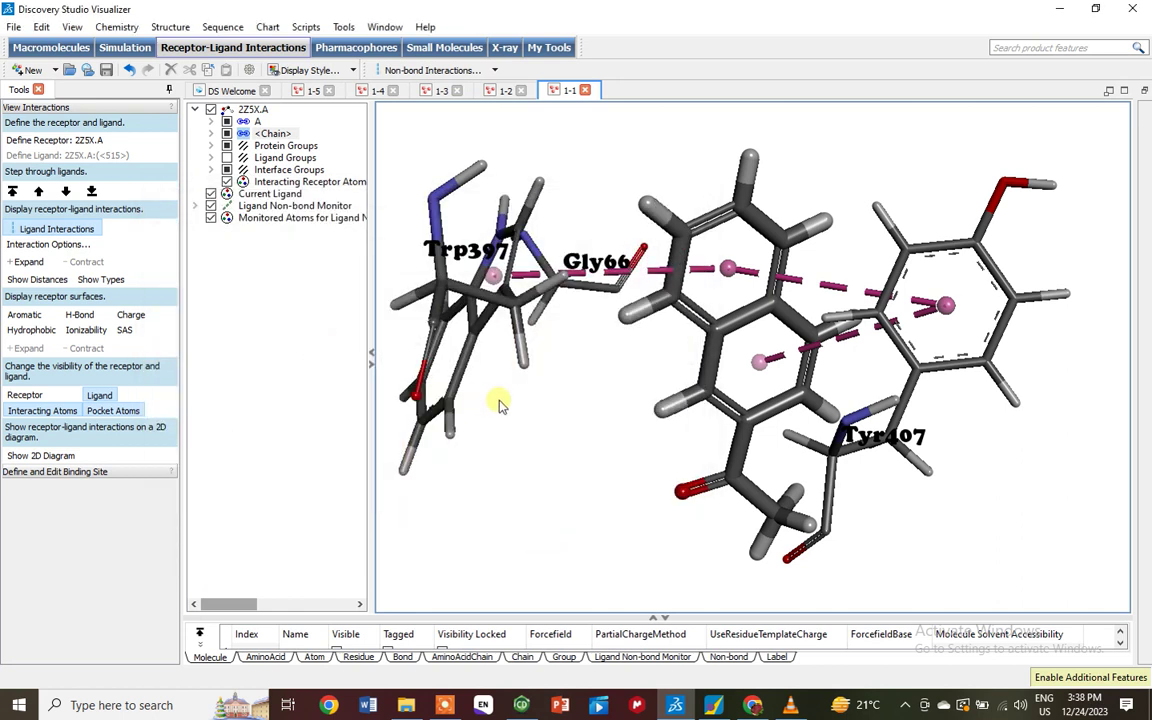
{"action": "type", "text": "3500"}
{"action": "left_click", "coordinate": [655, 307]}
{"action": "left_click", "coordinate": [452, 706]}
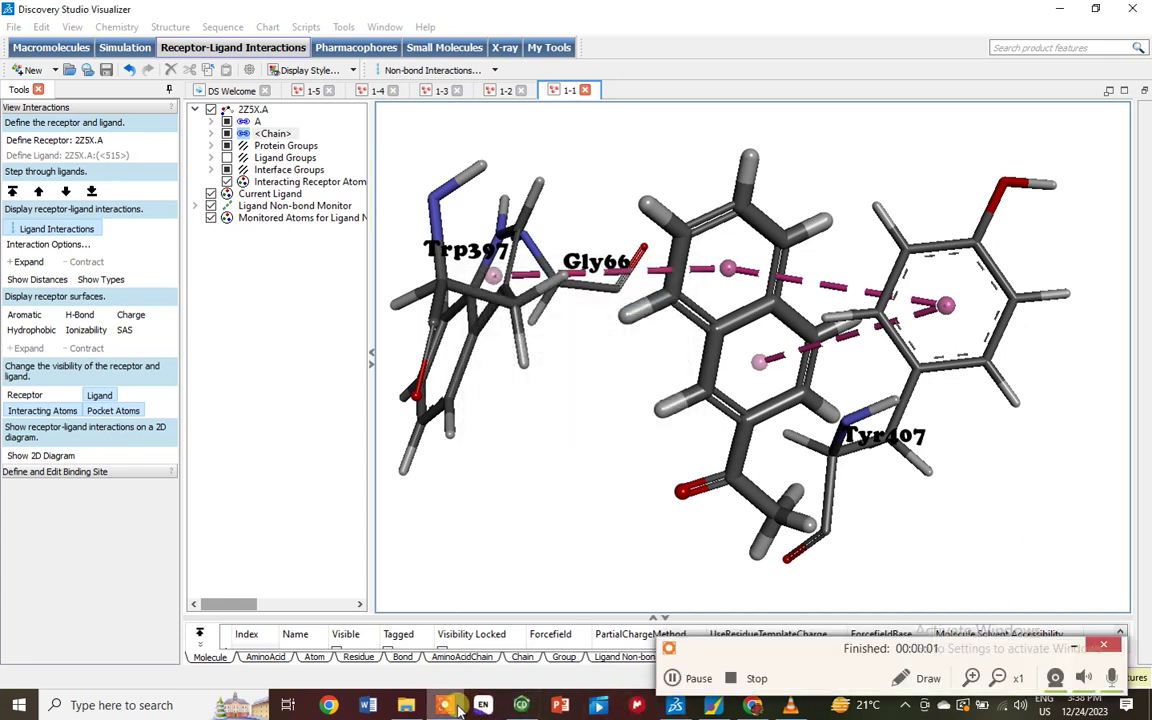